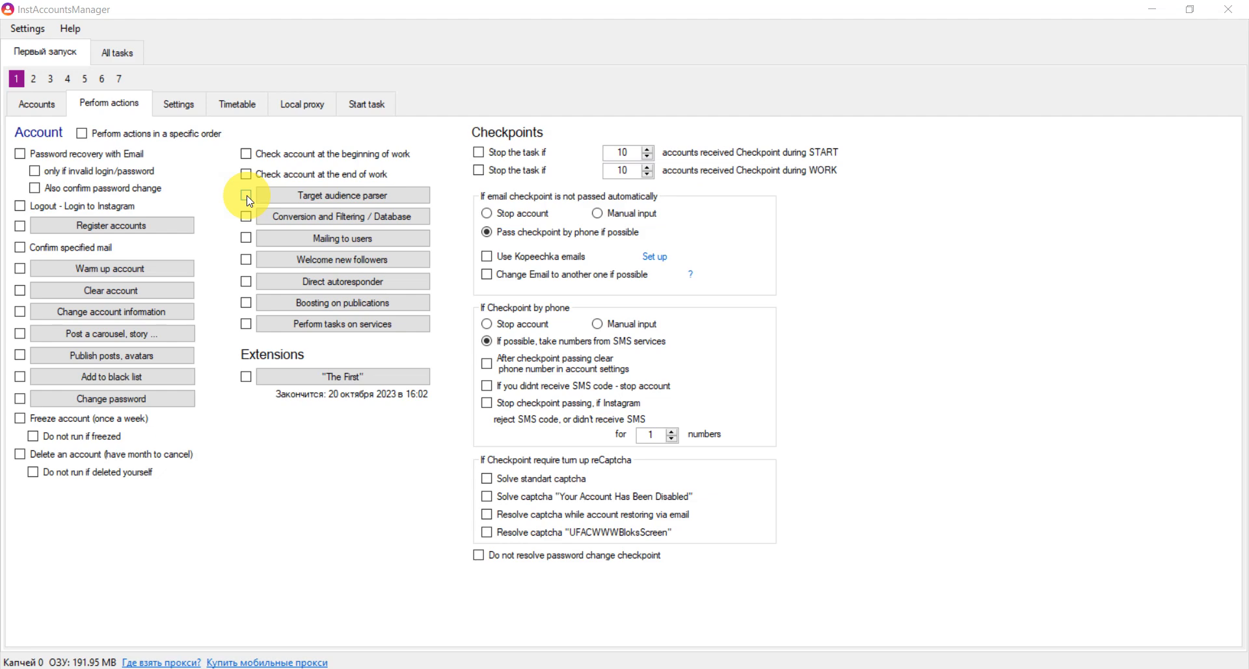
# Step: Enable the Target audience parser, open its settings and select donors' followers as a source
pyautogui.click(247, 196)
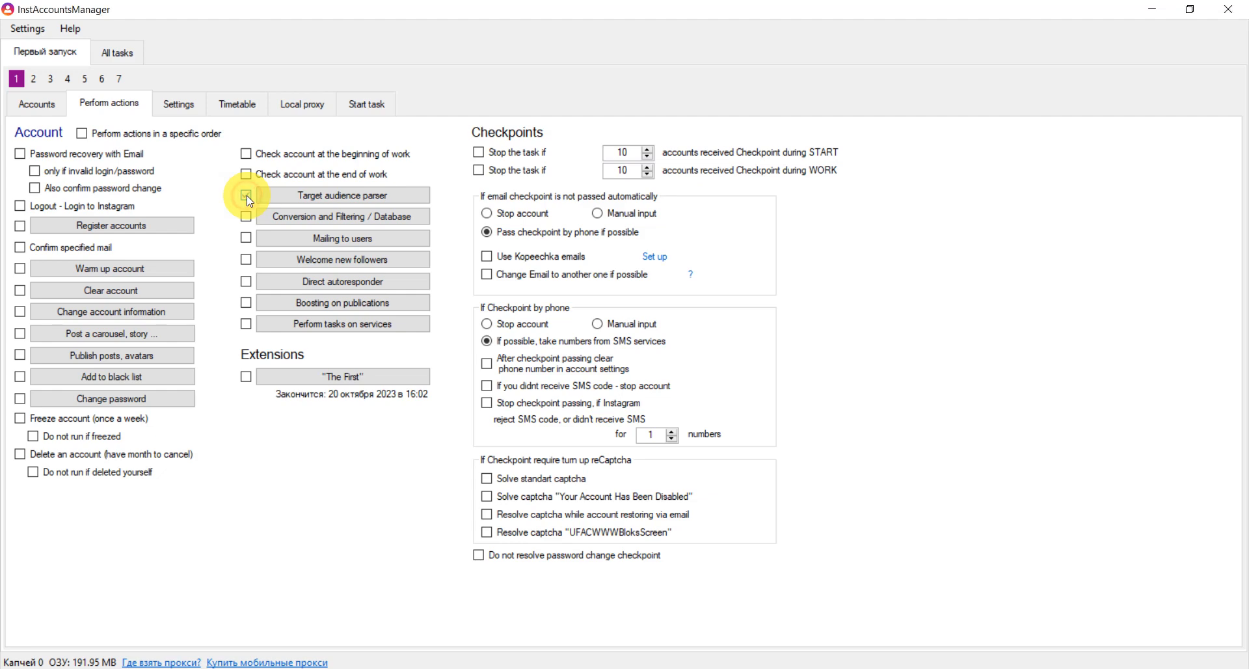
pyautogui.click(319, 198)
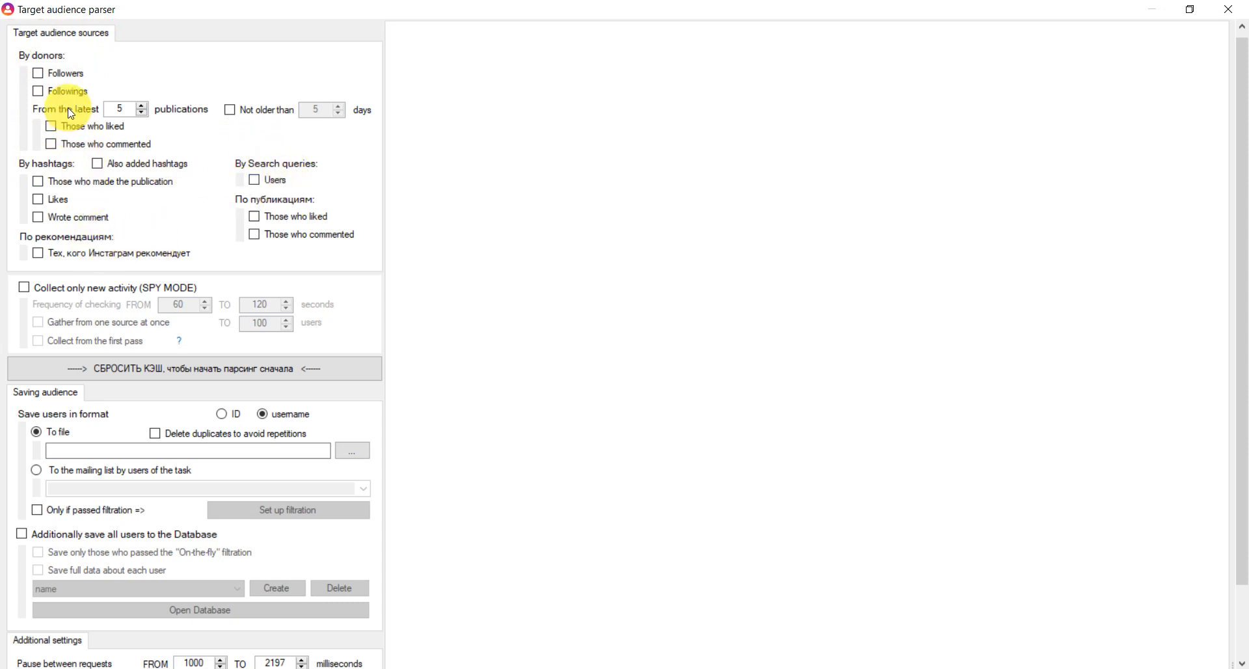
pyautogui.click(46, 69)
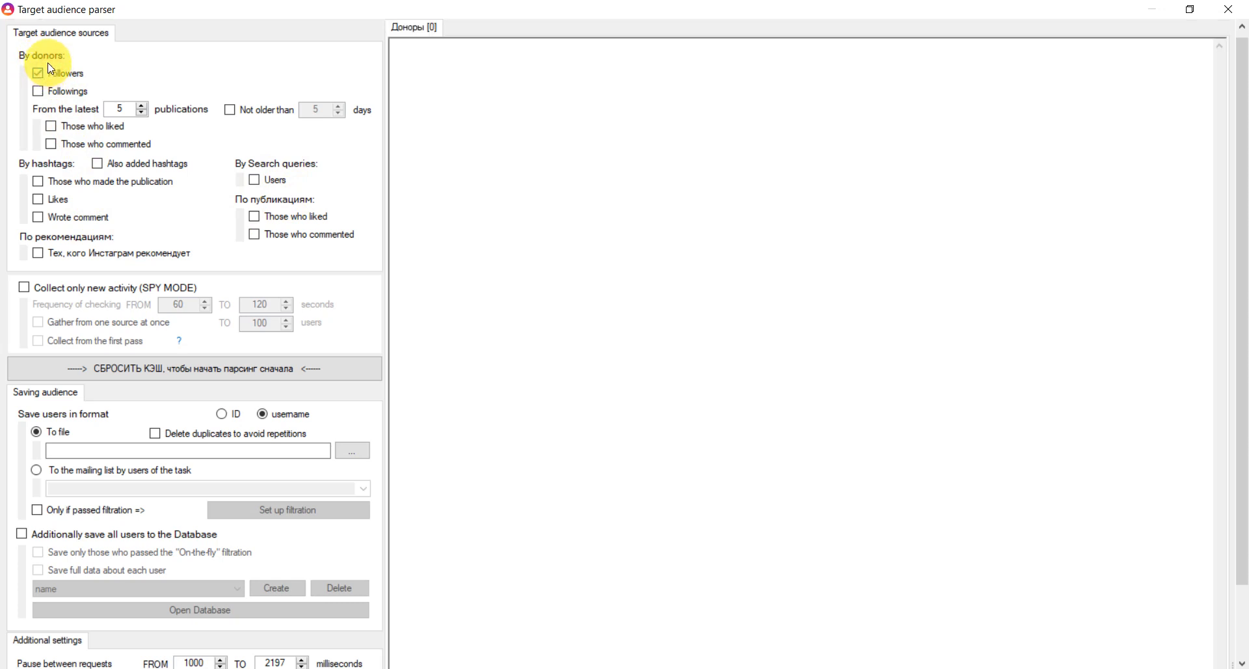
# Step: Fill the donor list with the entries 1, 2, 3, 4 and 5, one per line
pyautogui.click(445, 57)
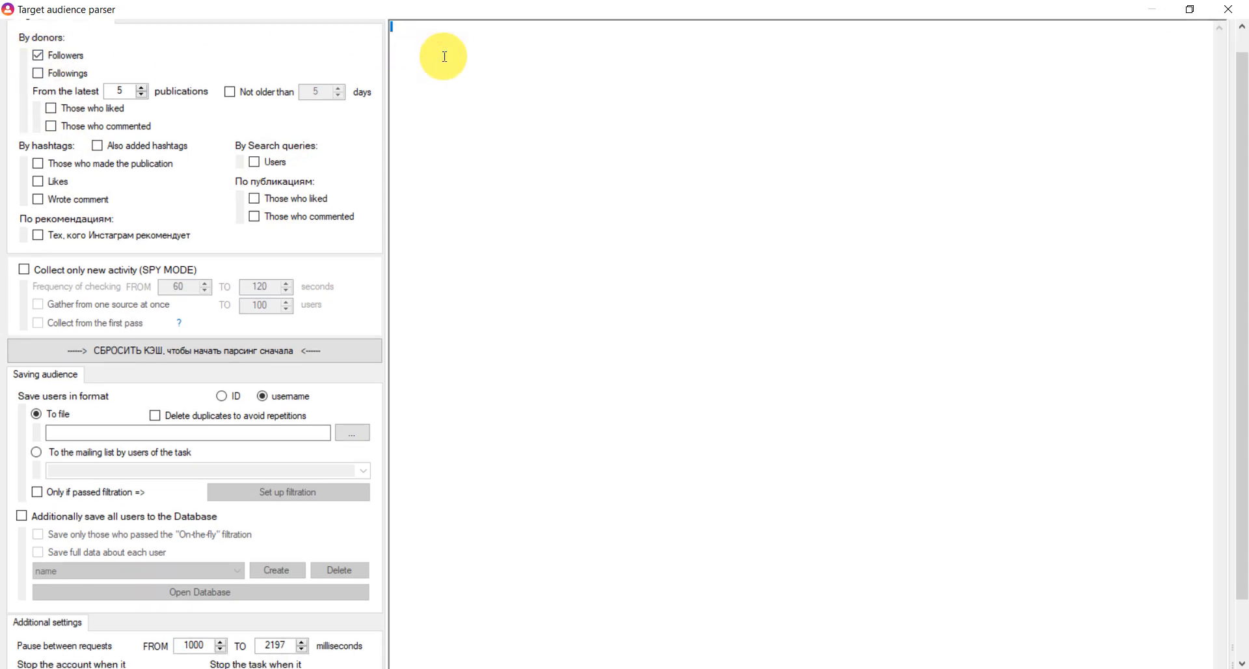
pyautogui.write('1 ')
pyautogui.write('2')
pyautogui.press('Return')
pyautogui.write('3')
pyautogui.press('Return')
pyautogui.write('4')
pyautogui.press('Return')
pyautogui.write('5')
pyautogui.press('Return')
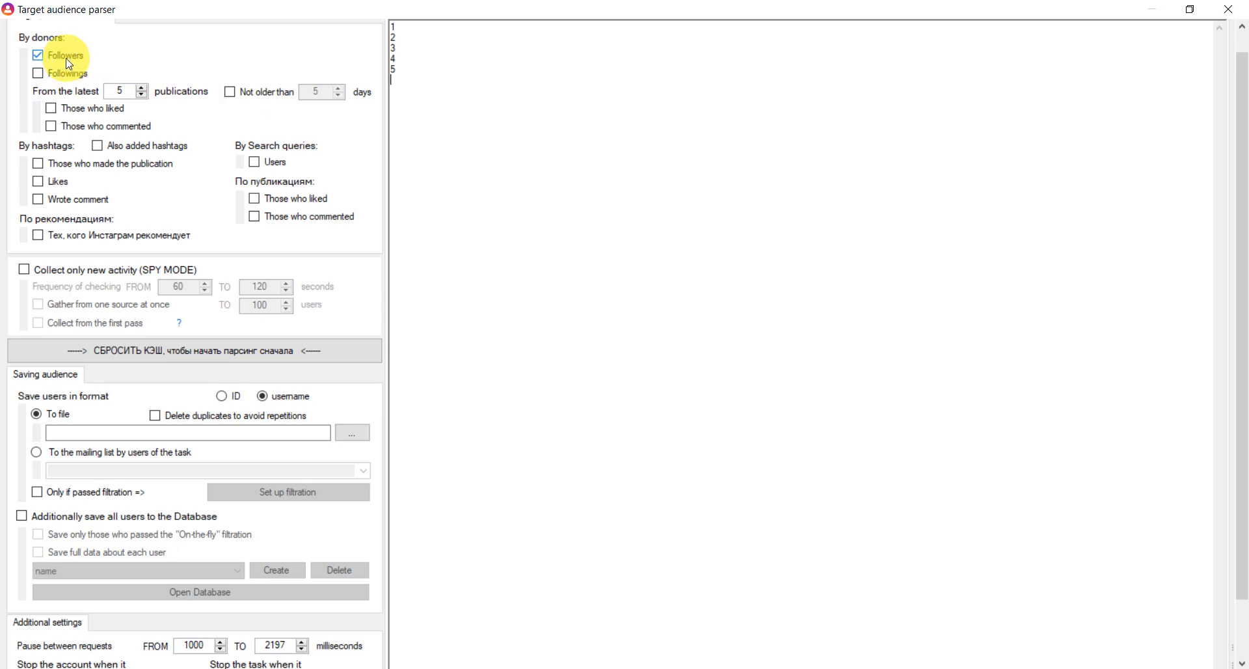
# Step: Add donors' followings as a source and set the number of latest publications to 10
pyautogui.click(39, 73)
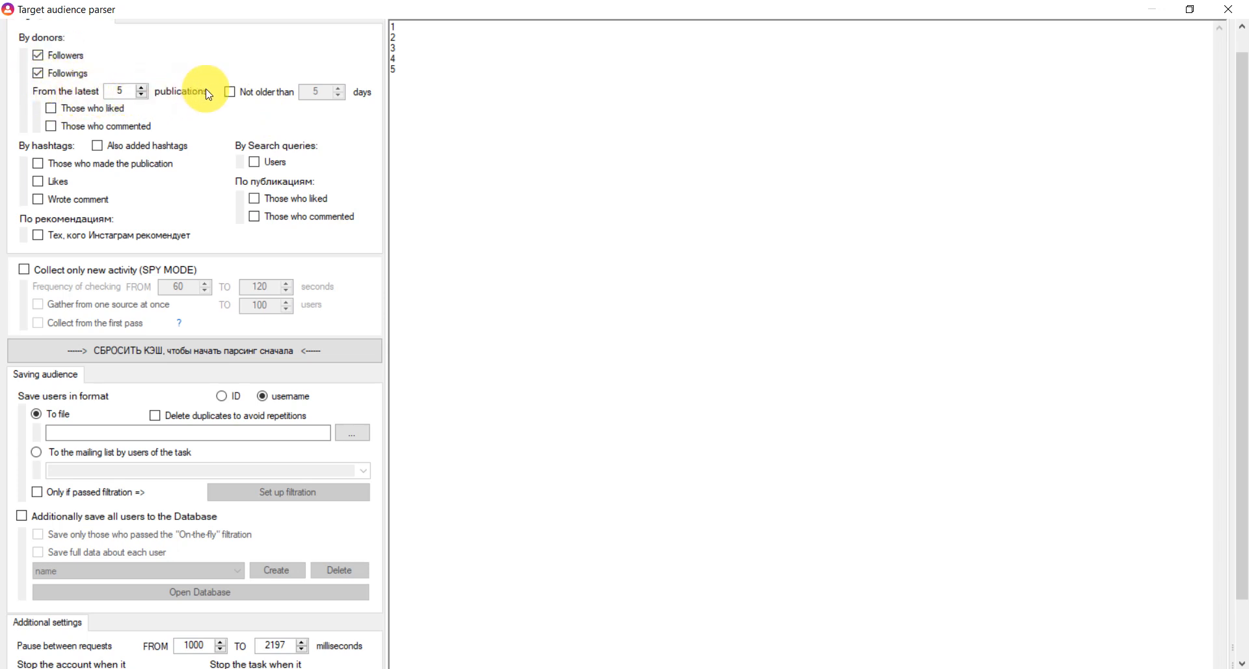
pyautogui.click(142, 89)
pyautogui.click(143, 89)
pyautogui.click(143, 89)
pyautogui.click(142, 88)
pyautogui.click(142, 88)
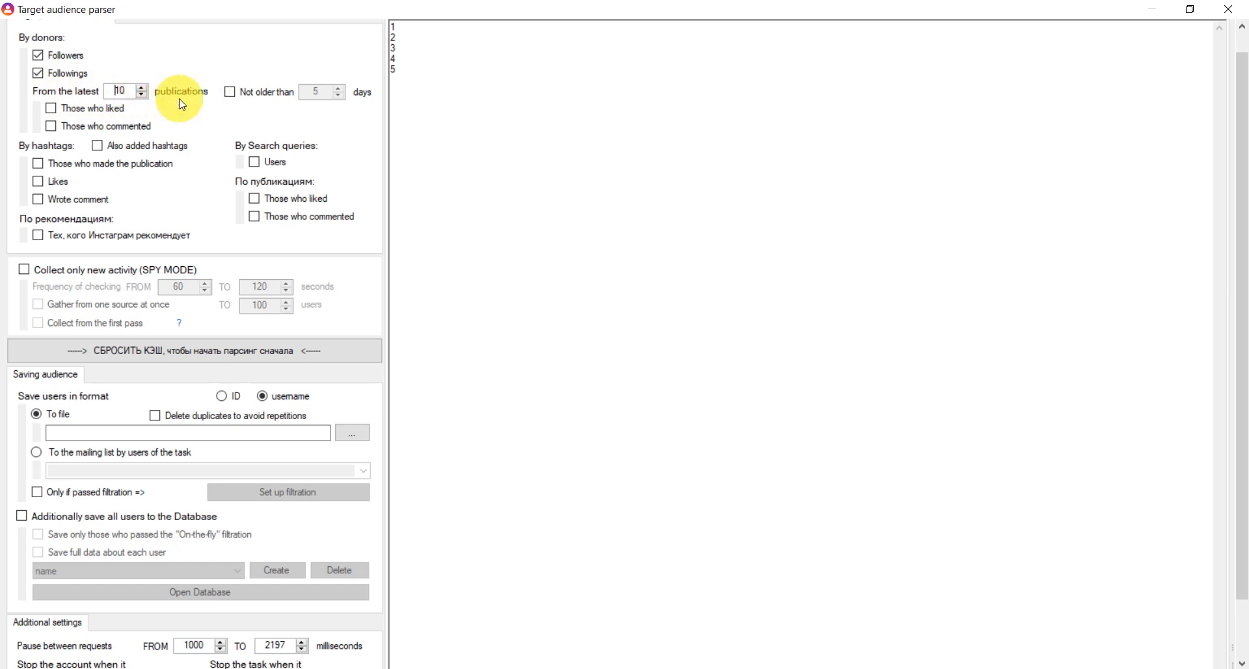
# Step: Limit donor publications to those not older than 10 days
pyautogui.click(265, 93)
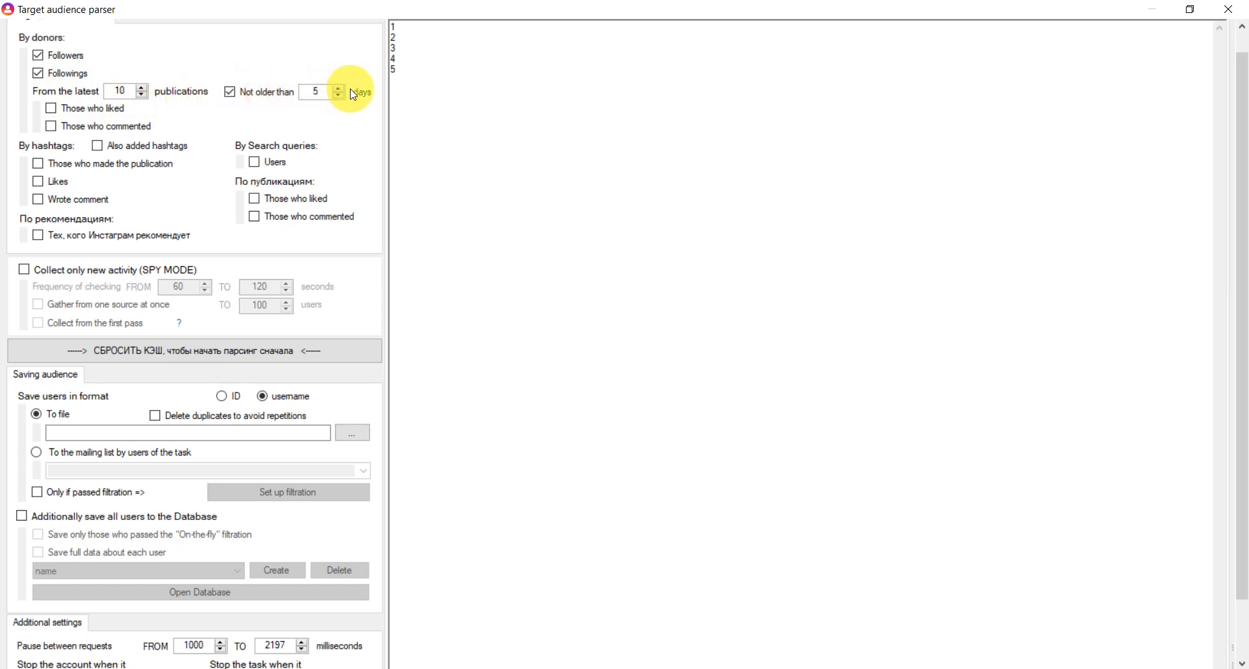
pyautogui.click(339, 89)
pyautogui.click(339, 89)
pyautogui.click(339, 88)
pyautogui.click(339, 89)
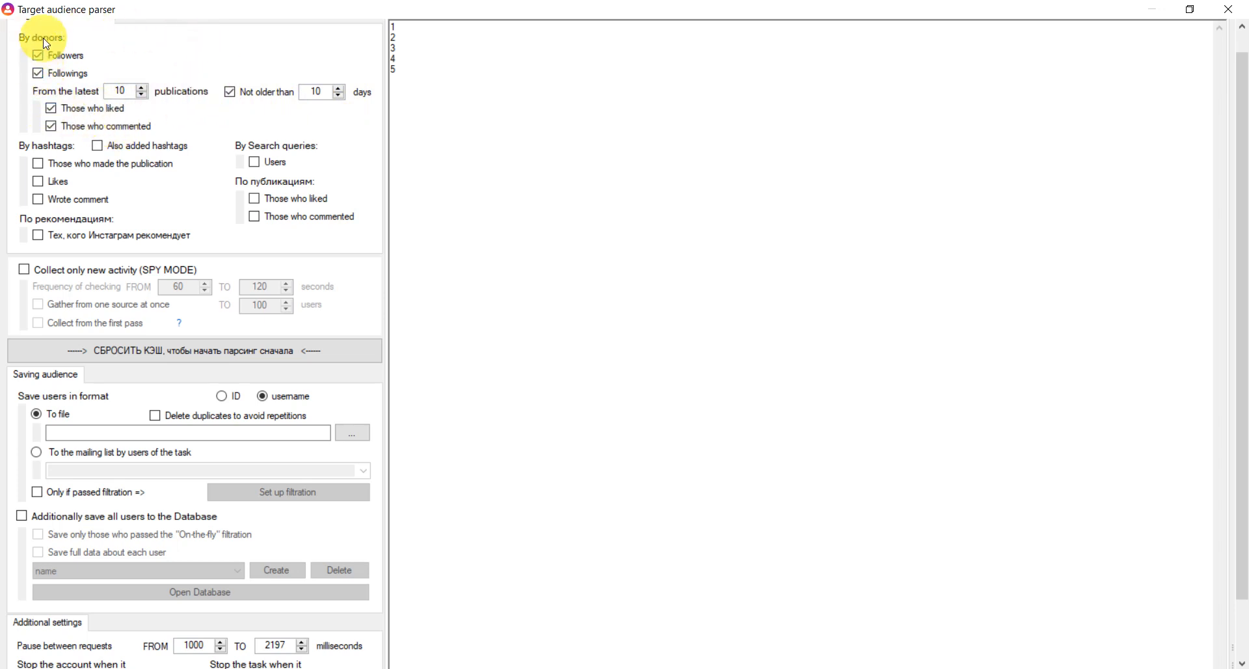
# Step: Set the latest publications to 50 and deselect all donor sources together with the publication age limit
pyautogui.doubleClick(117, 98)
pyautogui.write('50')
pyautogui.click(44, 60)
pyautogui.click(43, 72)
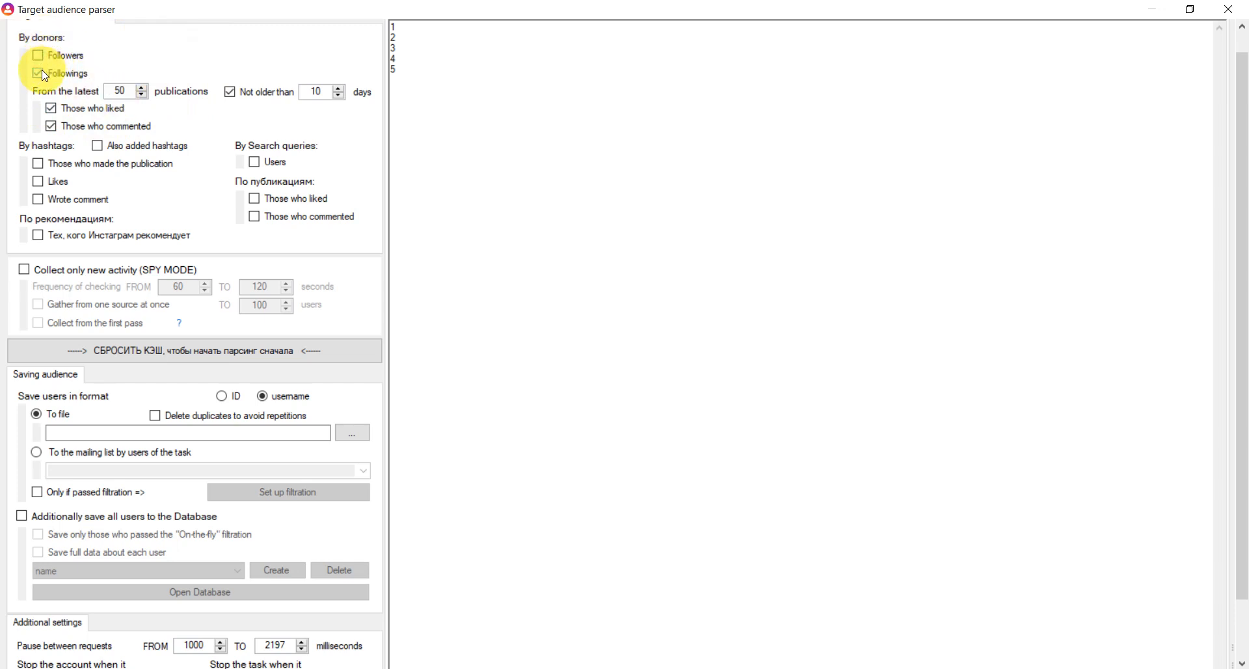
pyautogui.click(53, 124)
pyautogui.click(51, 108)
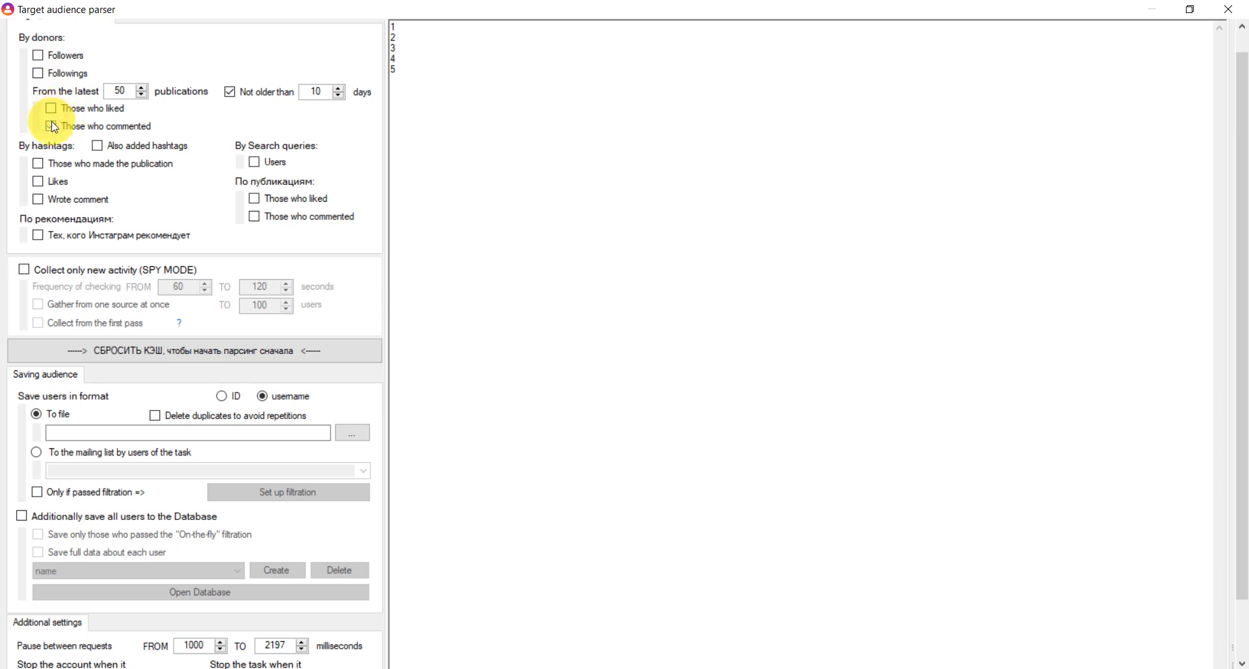
pyautogui.scroll(1, 52, 121)
pyautogui.click(233, 108)
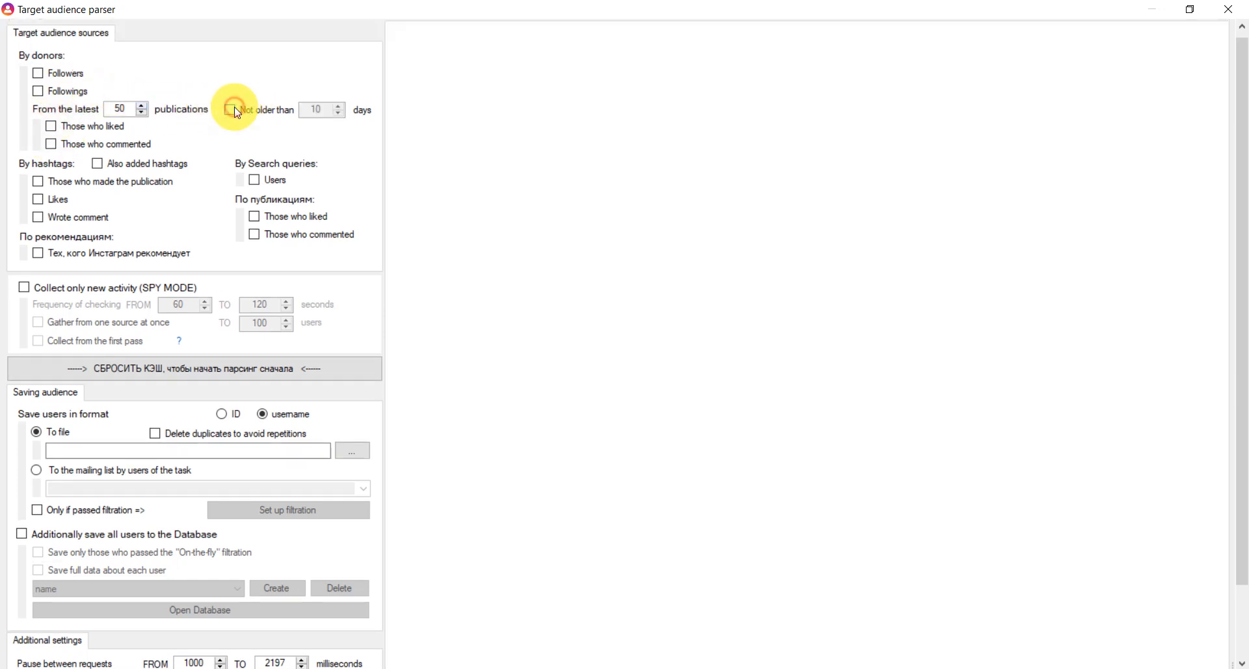
# Step: For hashtags, include the also added hashtags and collect those who made the publication
pyautogui.click(99, 170)
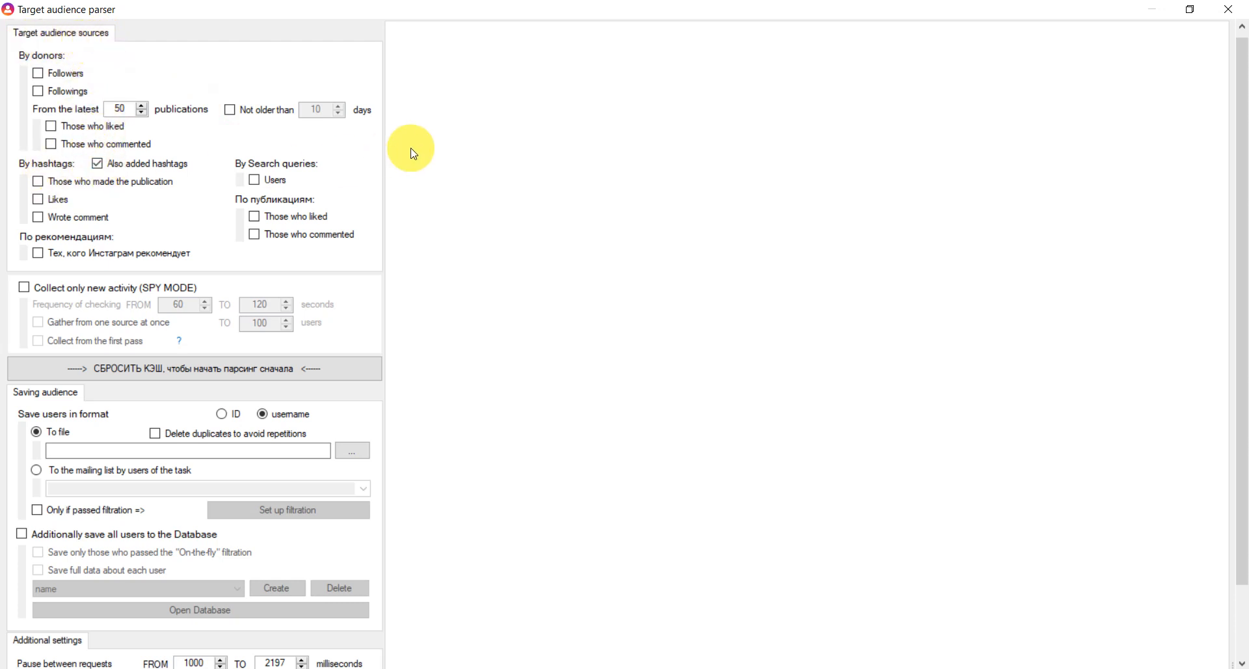
pyautogui.scroll(1, 413, 153)
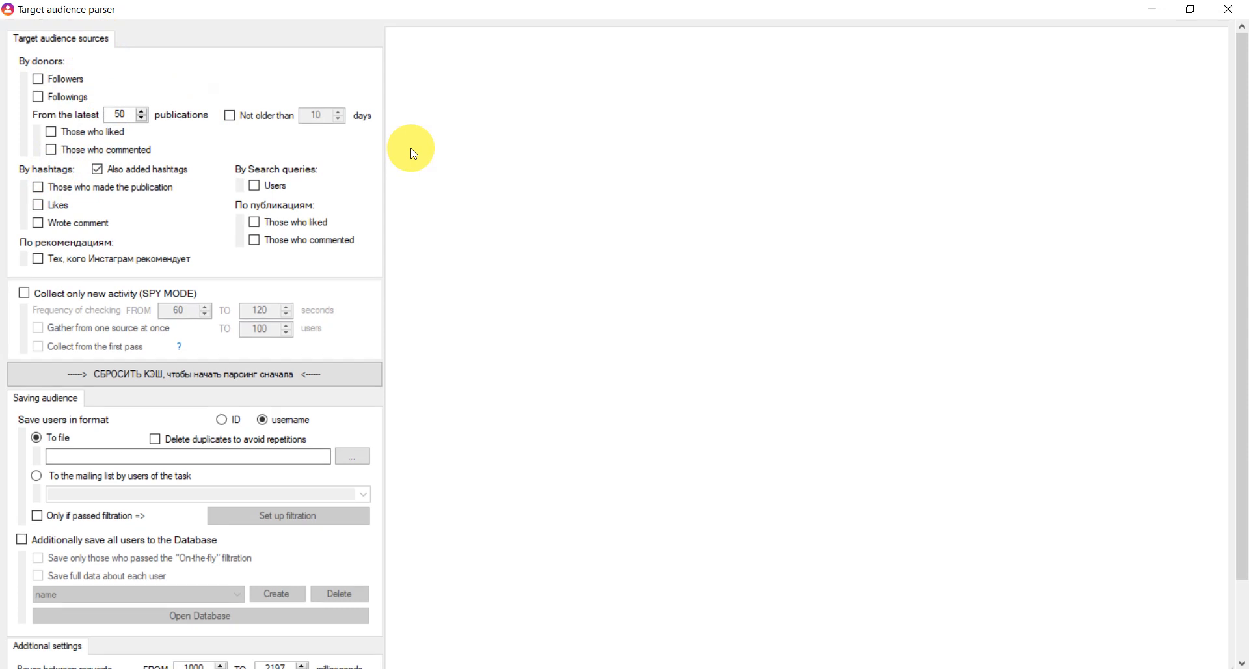
pyautogui.click(38, 188)
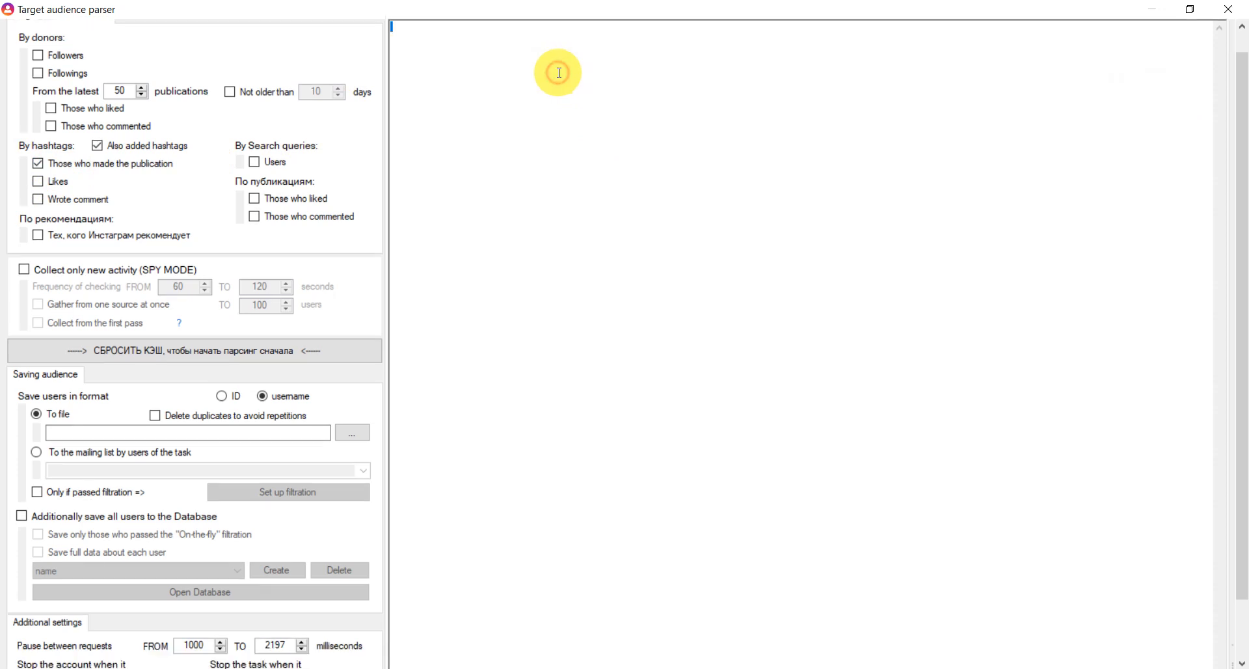
# Step: List 1 to 5 as hashtags, one per line, and add the hashtag likes and comment-writers sources
pyautogui.click(559, 72)
pyautogui.write('1 ')
pyautogui.write('2')
pyautogui.press('Return')
pyautogui.write('3')
pyautogui.press('Return')
pyautogui.write('4 ')
pyautogui.write('5')
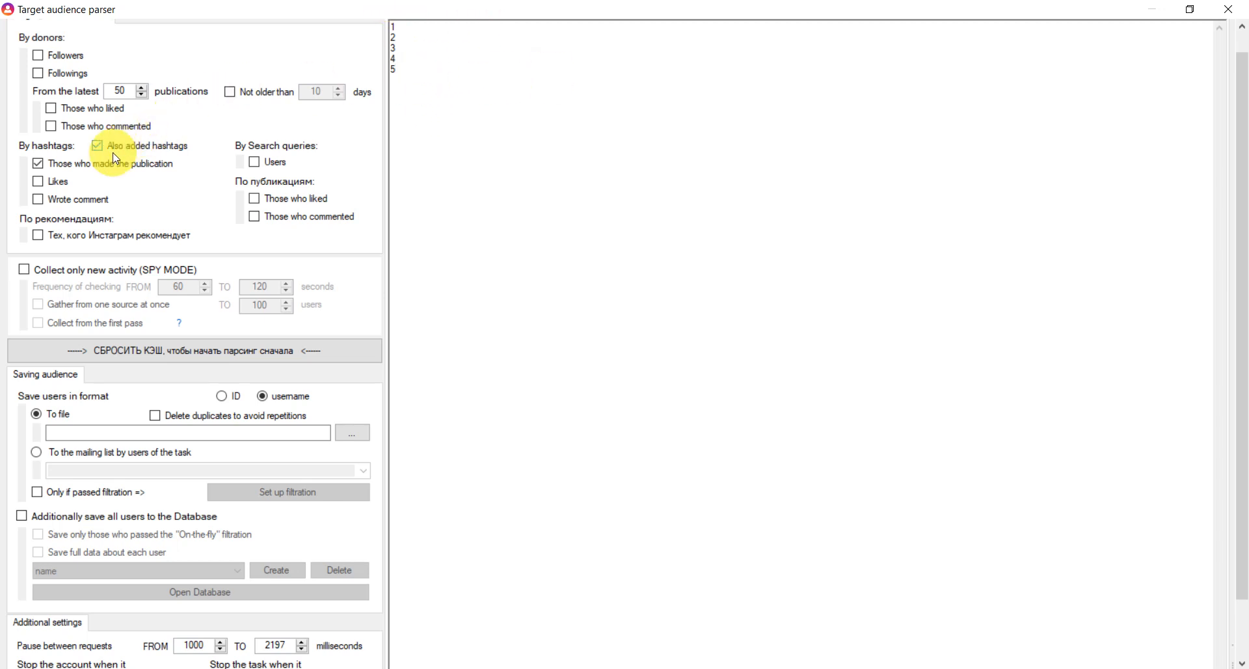
pyautogui.click(56, 198)
pyautogui.click(52, 185)
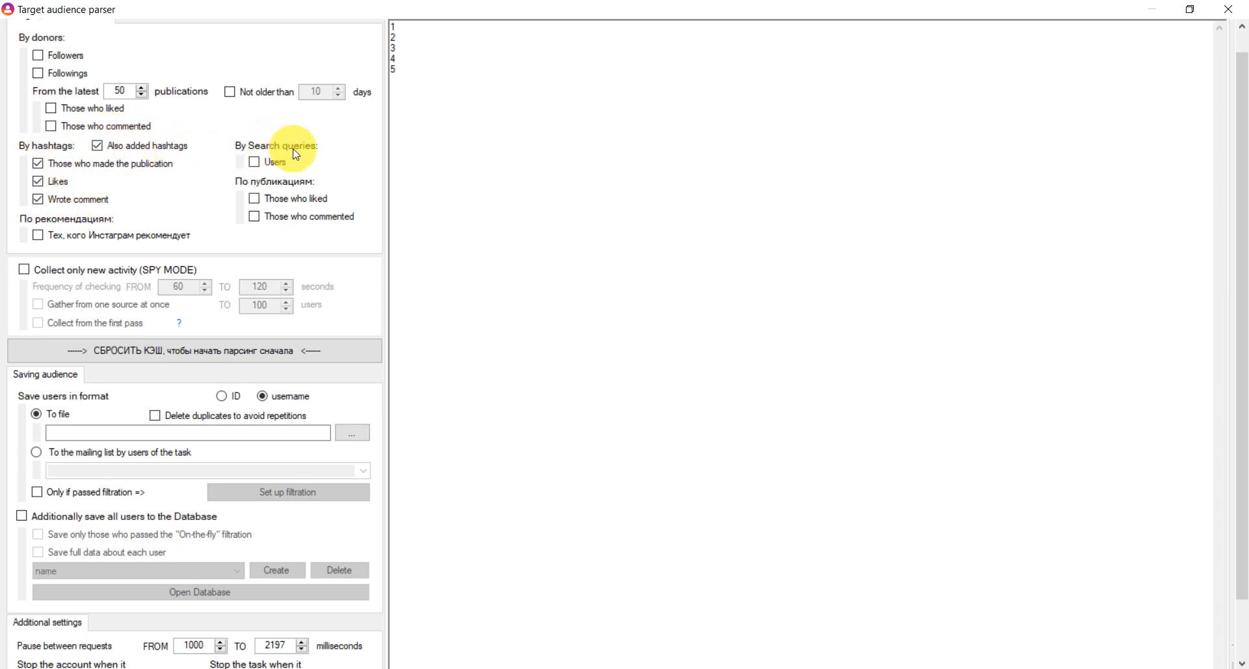
# Step: Select users by search queries as a source and replace the listed entries with soap and apple on separate lines
pyautogui.click(255, 162)
pyautogui.hotkey('ctrl', 'a')
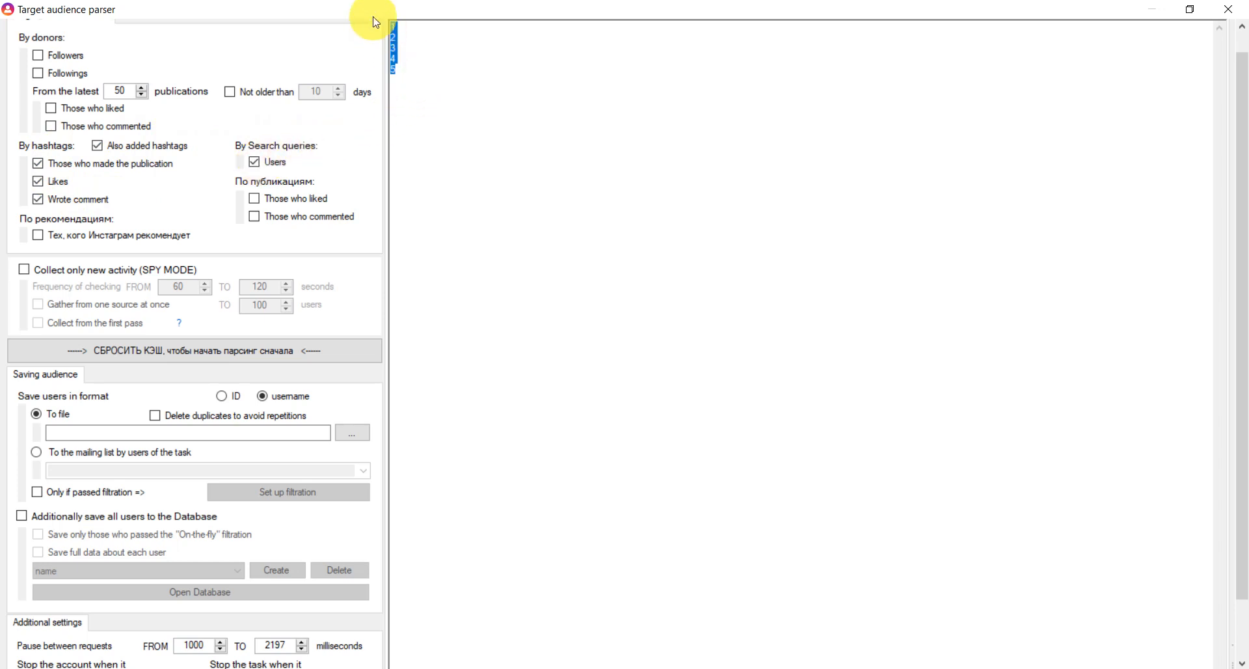
pyautogui.write('p')
pyautogui.press('BackSpace')
pyautogui.write('home')
pyautogui.press('BackSpace')
pyautogui.press('BackSpace')
pyautogui.press('BackSpace')
pyautogui.press('BackSpace')
pyautogui.write('so')
pyautogui.write('ap')
pyautogui.write('app')
pyautogui.write('le')
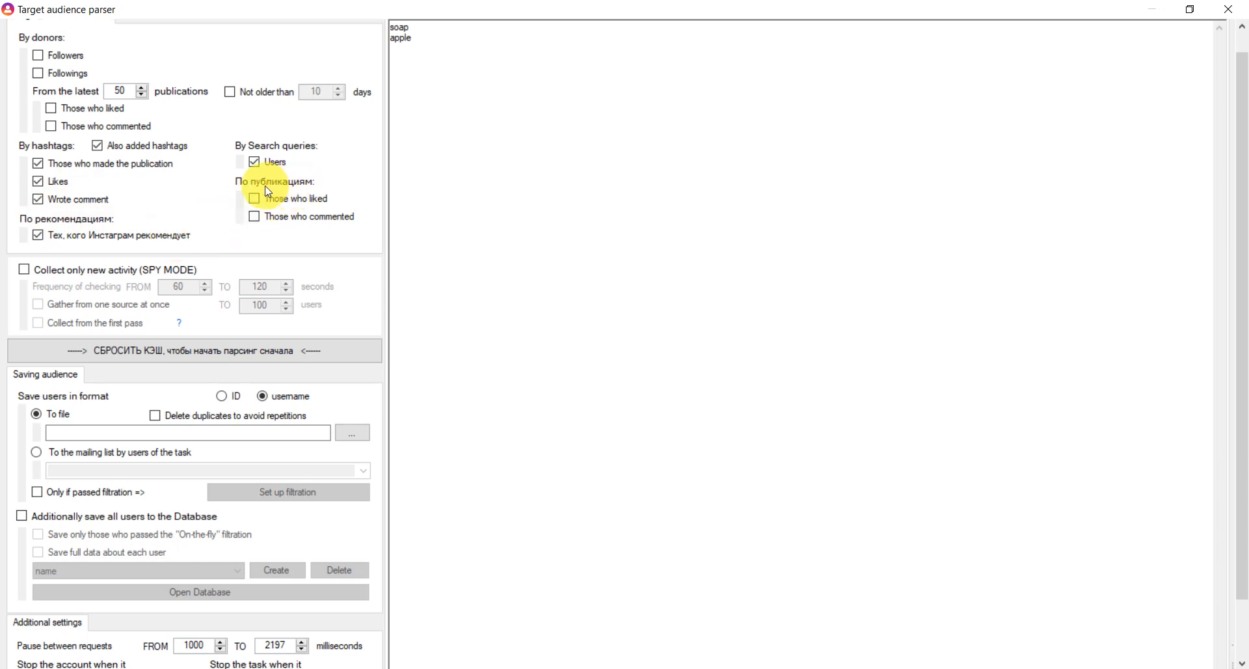
# Step: Select those who liked as a publication-based source and delete the soap and apple entries
pyautogui.click(279, 202)
pyautogui.moveTo(450, 47); pyautogui.dragTo(380, 23)
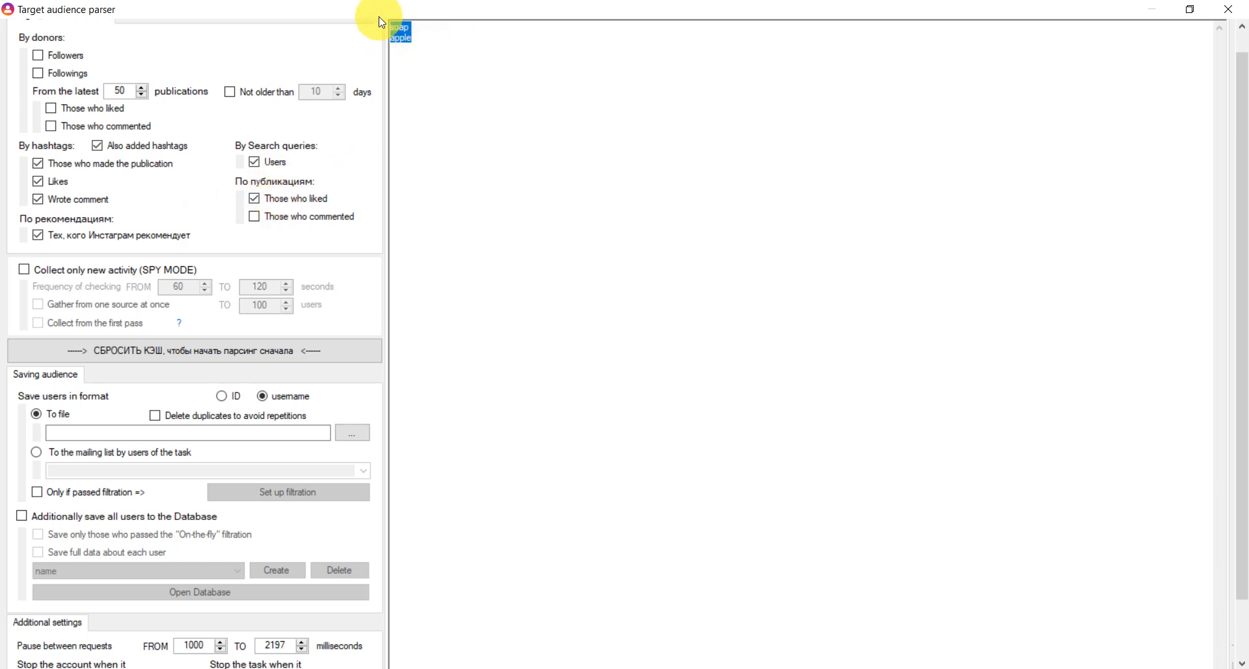
pyautogui.press('Delete')
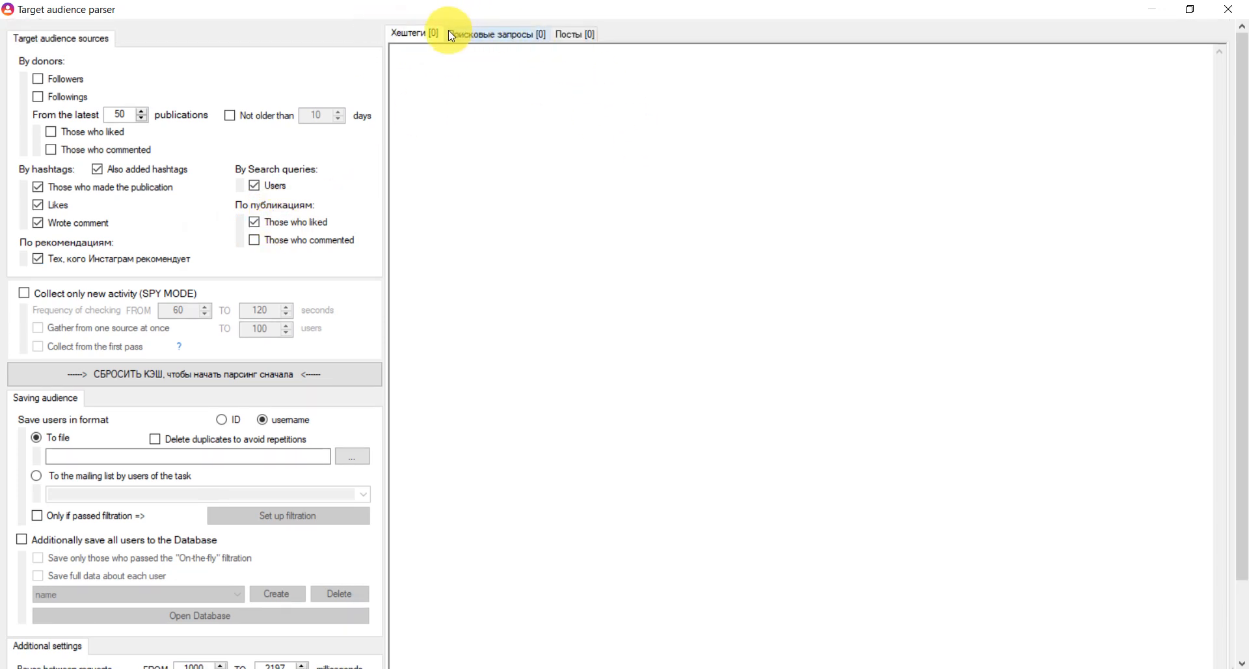
# Step: Deselect the hashtag publishers, likes and comment sources as well as the search-query users
pyautogui.click(39, 190)
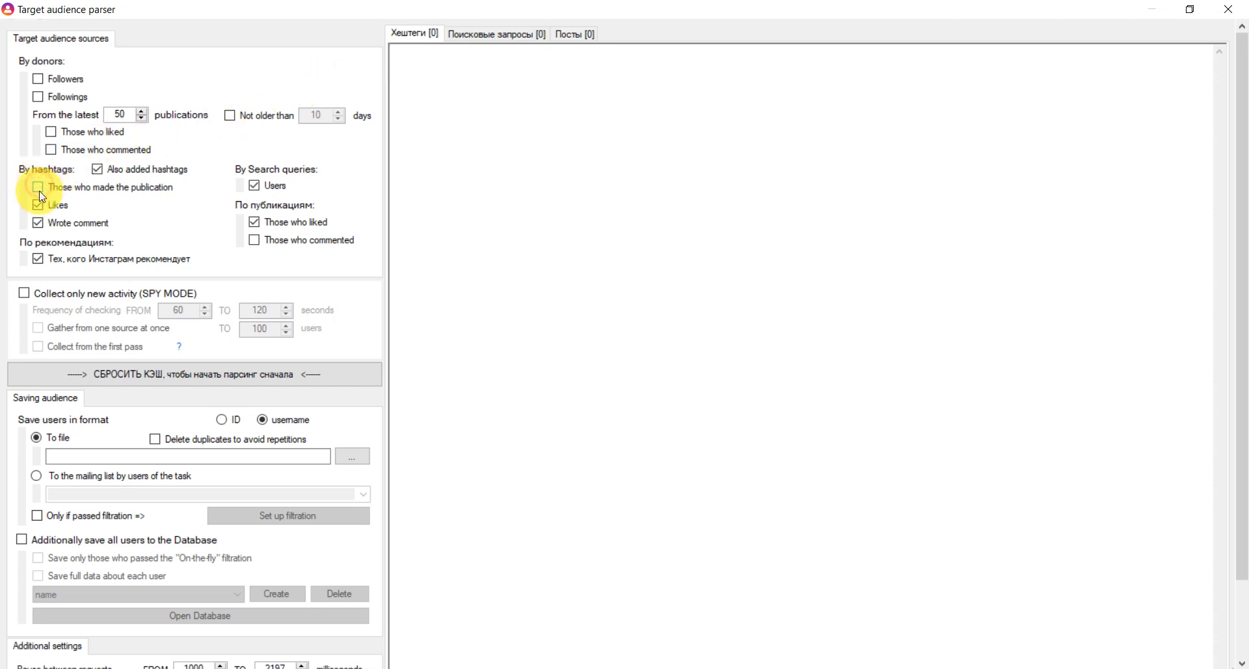
pyautogui.click(38, 205)
pyautogui.click(37, 223)
pyautogui.scroll(-1, 231, 90)
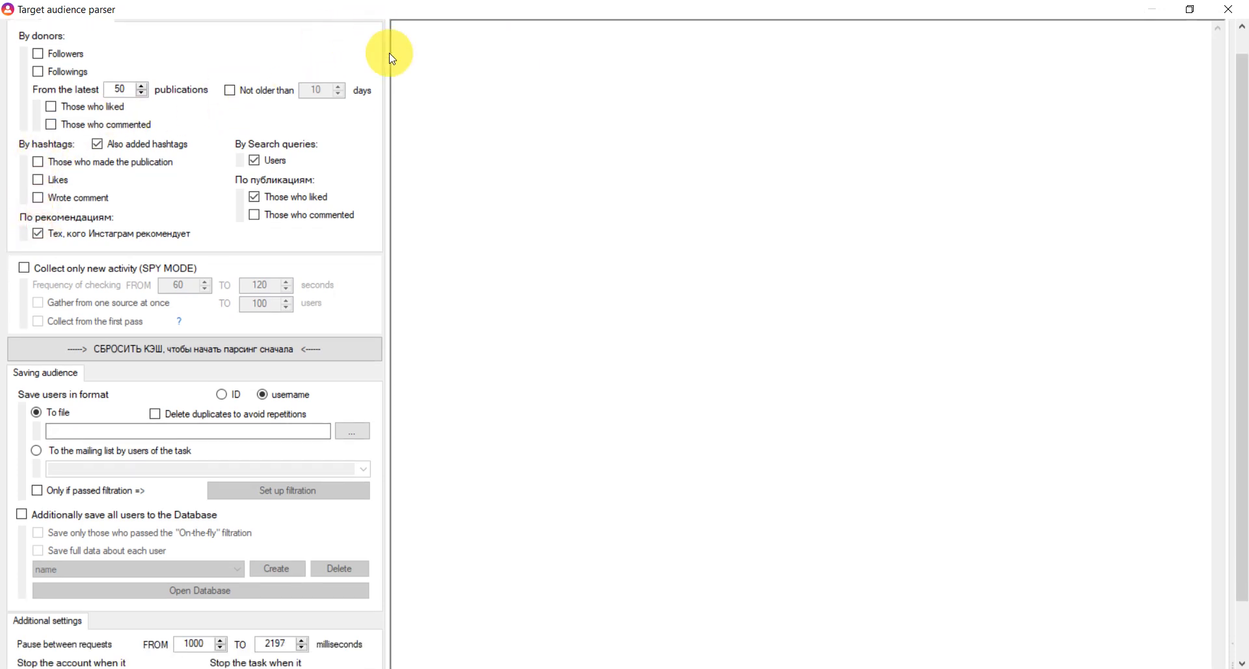
pyautogui.scroll(1, 392, 59)
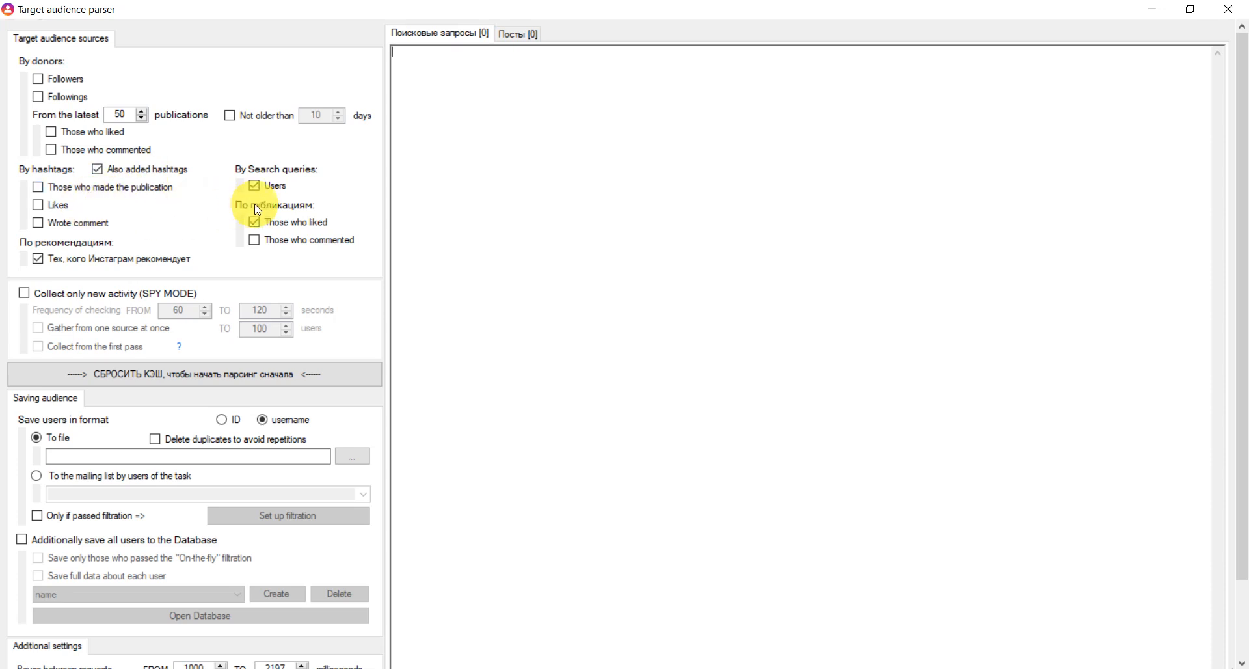
pyautogui.click(254, 186)
# Step: Enter "link" on two lines in the posts list and add those who commented as a publication-based source
pyautogui.scroll(-1, 299, 179)
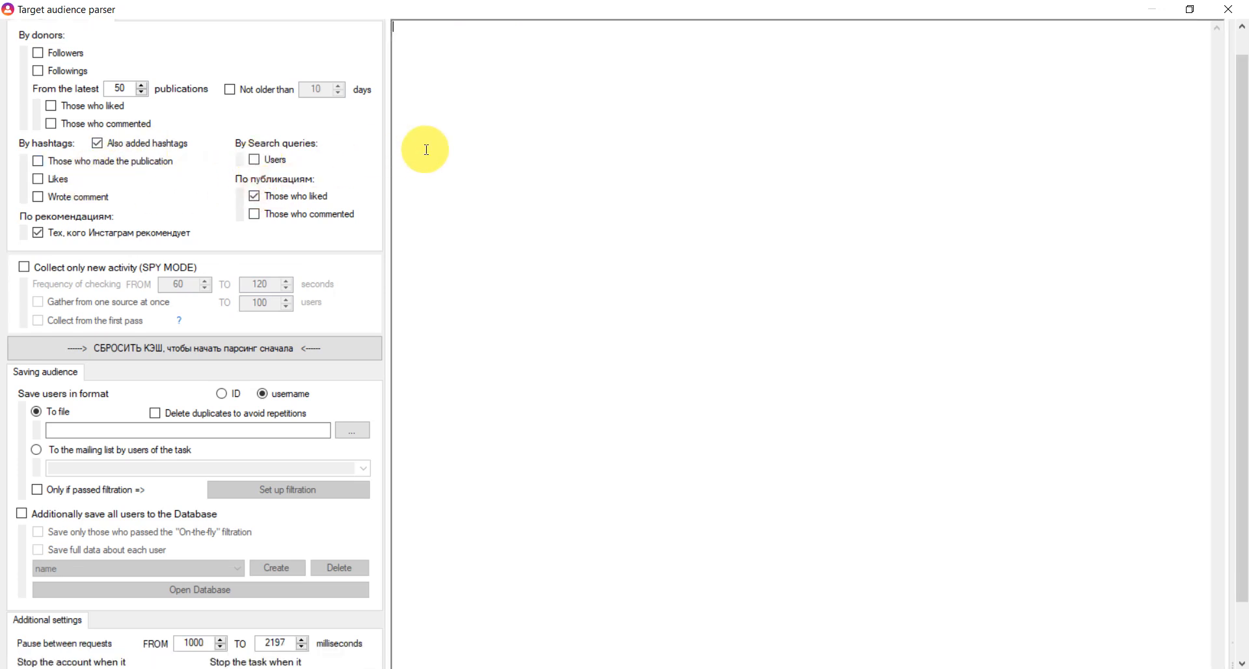
pyautogui.moveTo(1241, 126); pyautogui.dragTo(1243, 65)
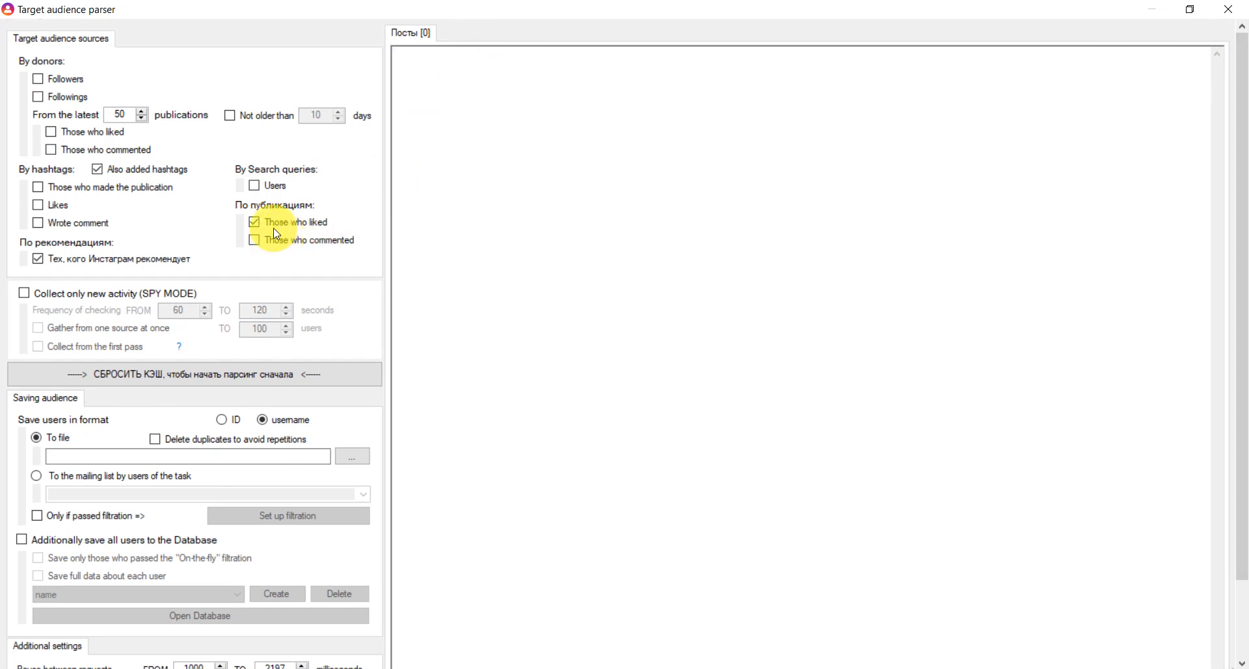
pyautogui.click(406, 63)
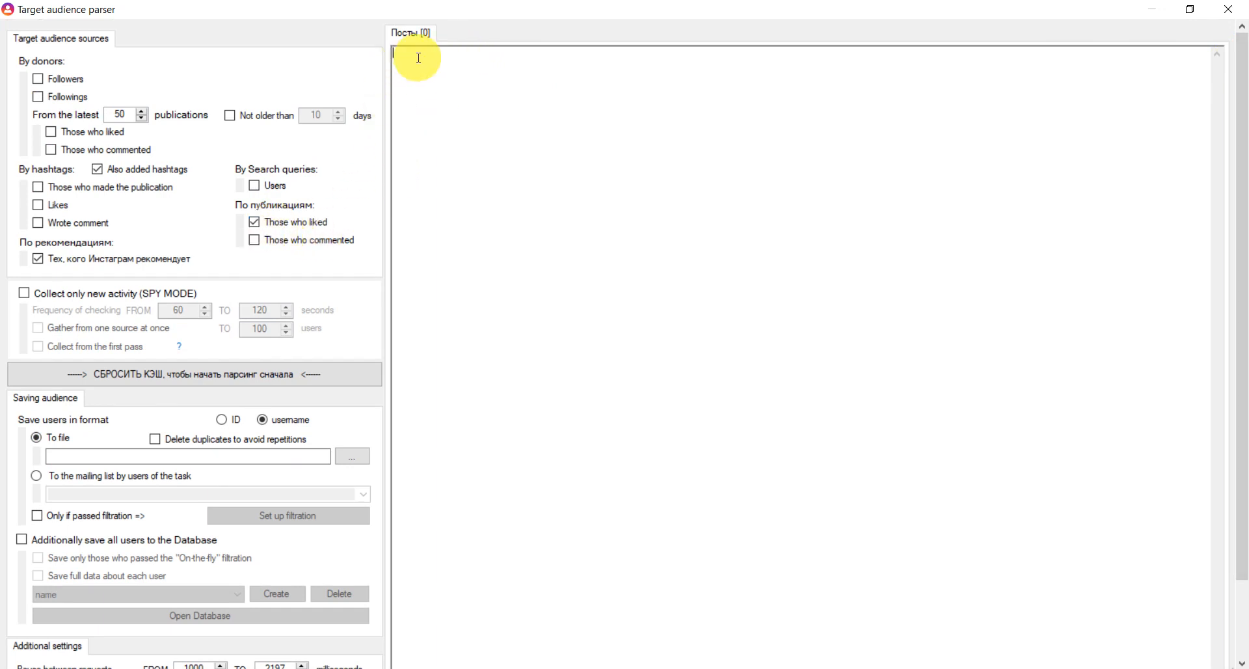
pyautogui.write('link')
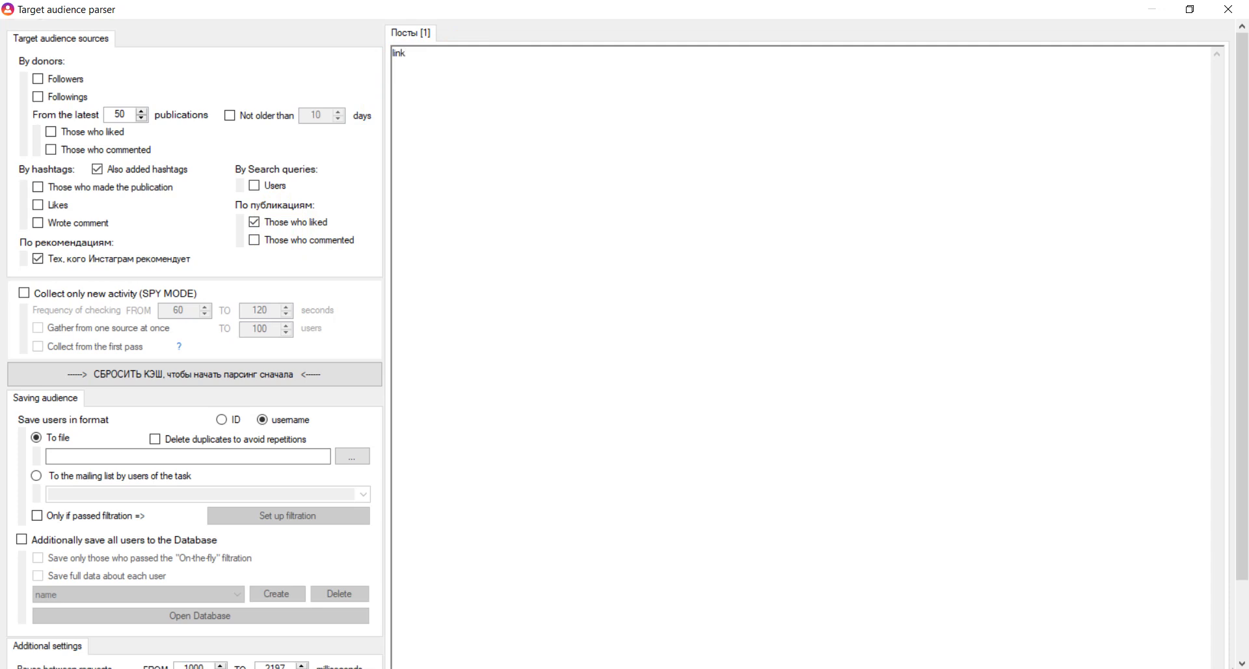
pyautogui.press('Return')
pyautogui.write('link')
pyautogui.click(327, 240)
# Step: Turn on the donor followers and hashtag publishers sources to view their input lists, and turn both off again
pyautogui.click(38, 80)
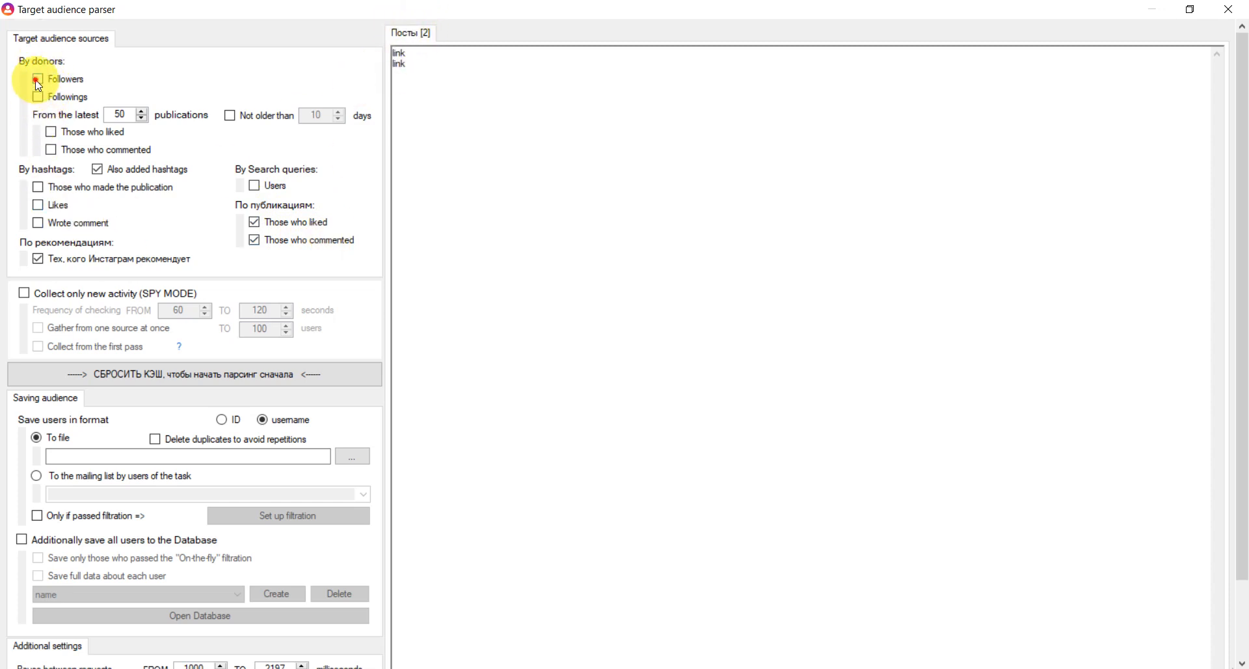
pyautogui.click(38, 186)
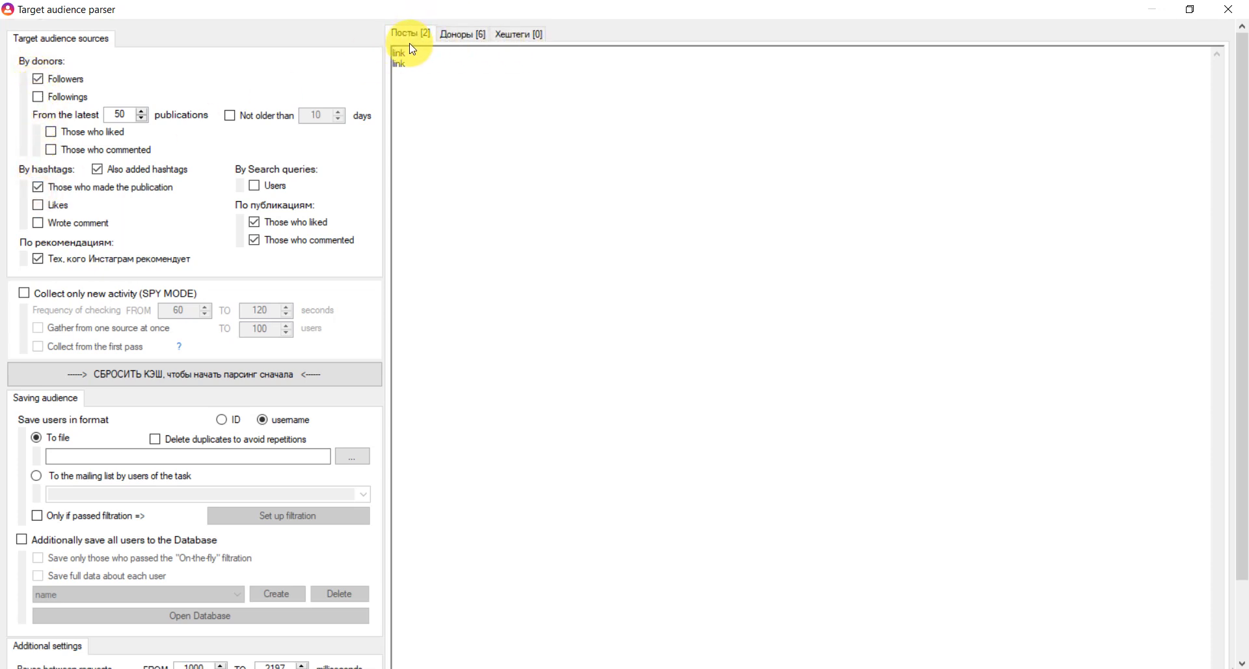
pyautogui.click(38, 79)
pyautogui.click(37, 187)
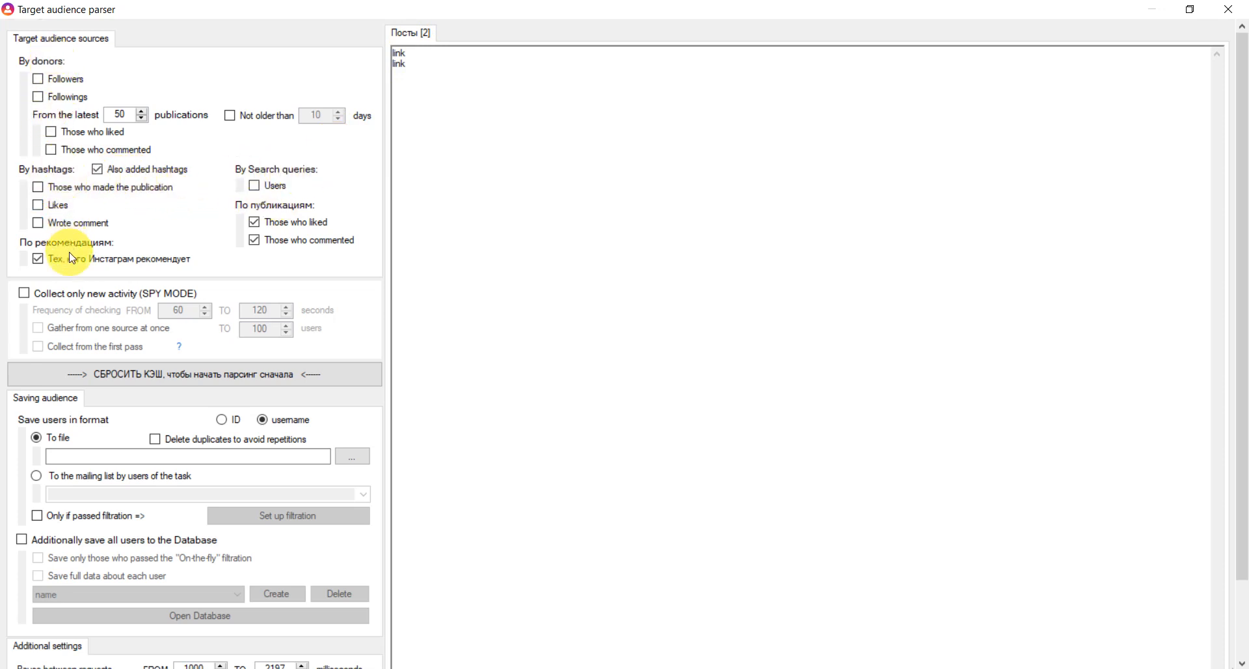
# Step: Delete both link entries from the posts list
pyautogui.moveTo(442, 71); pyautogui.dragTo(365, 1)
pyautogui.press('BackSpace')
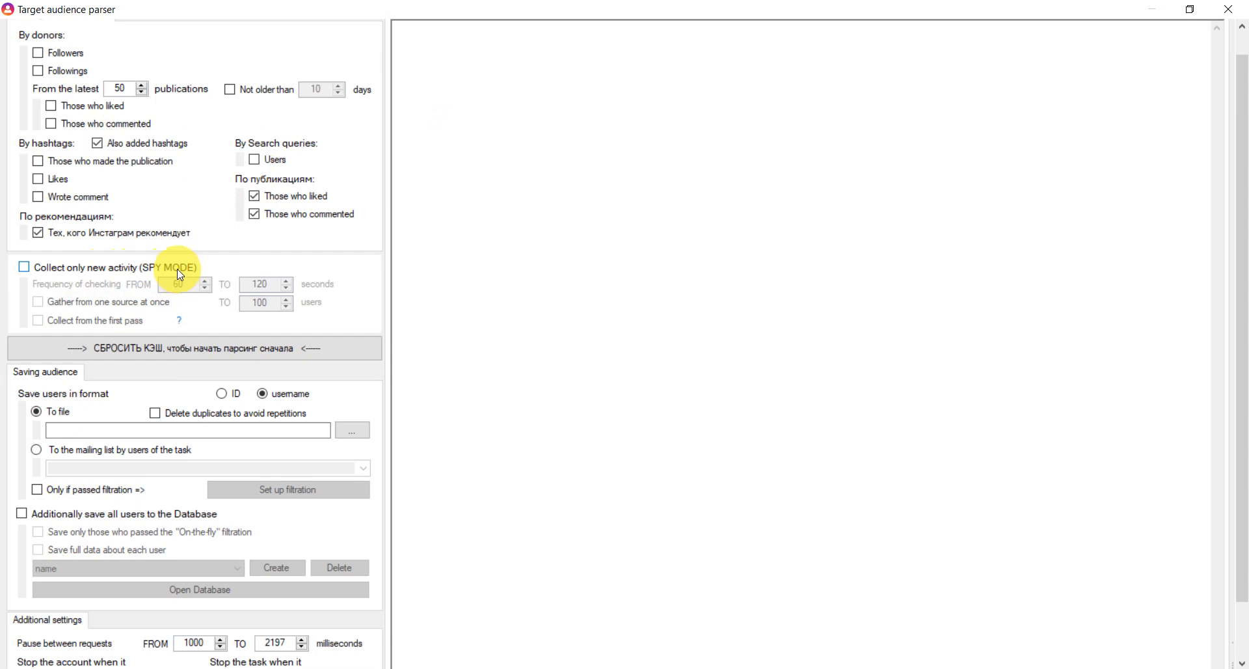
# Step: Enable collecting only new activity (SPY MODE) and select the hashtag publishers and likes as sources
pyautogui.click(23, 267)
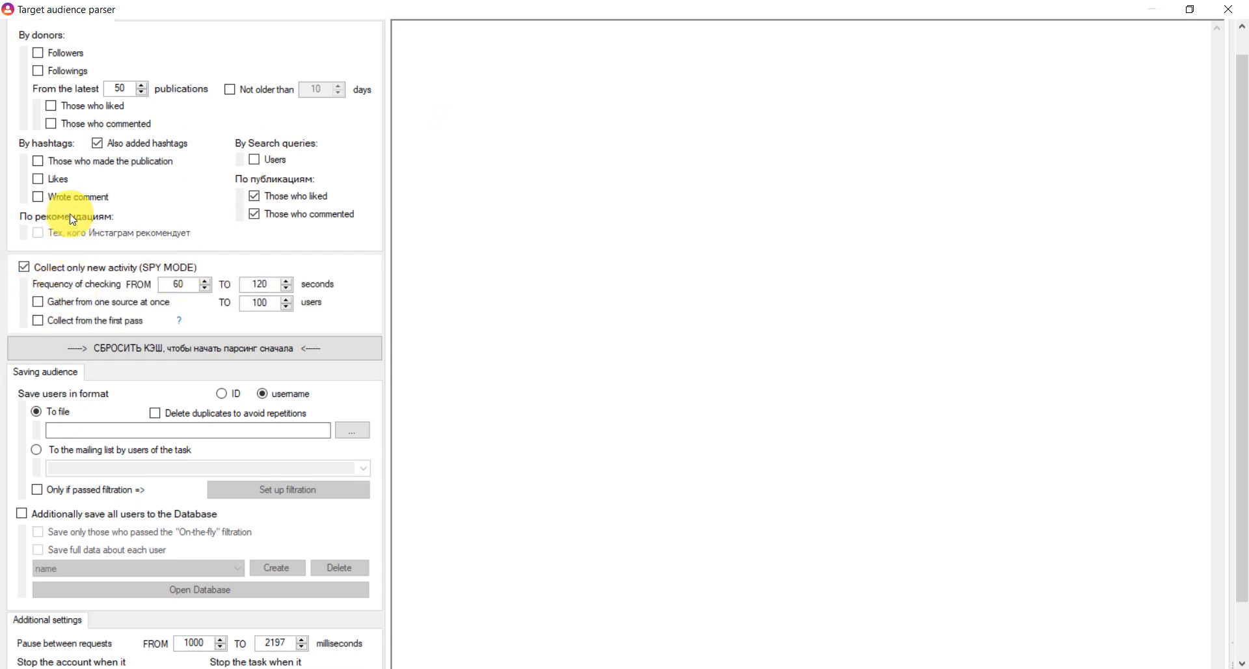
pyautogui.click(43, 165)
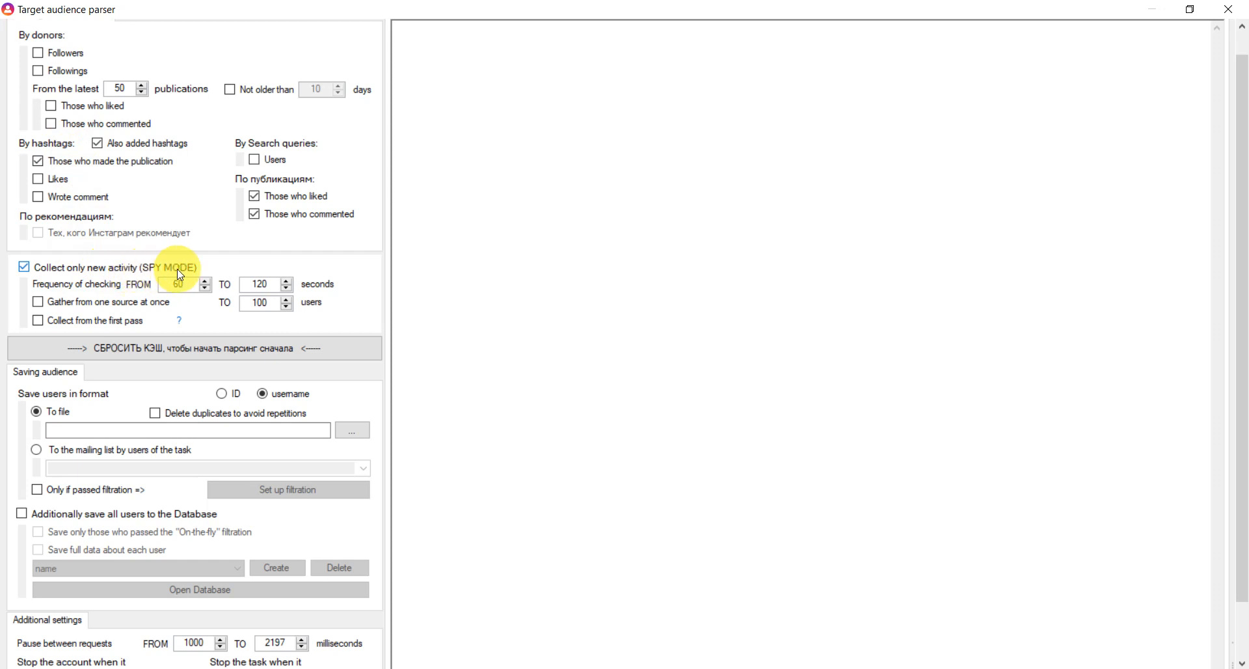
pyautogui.click(41, 185)
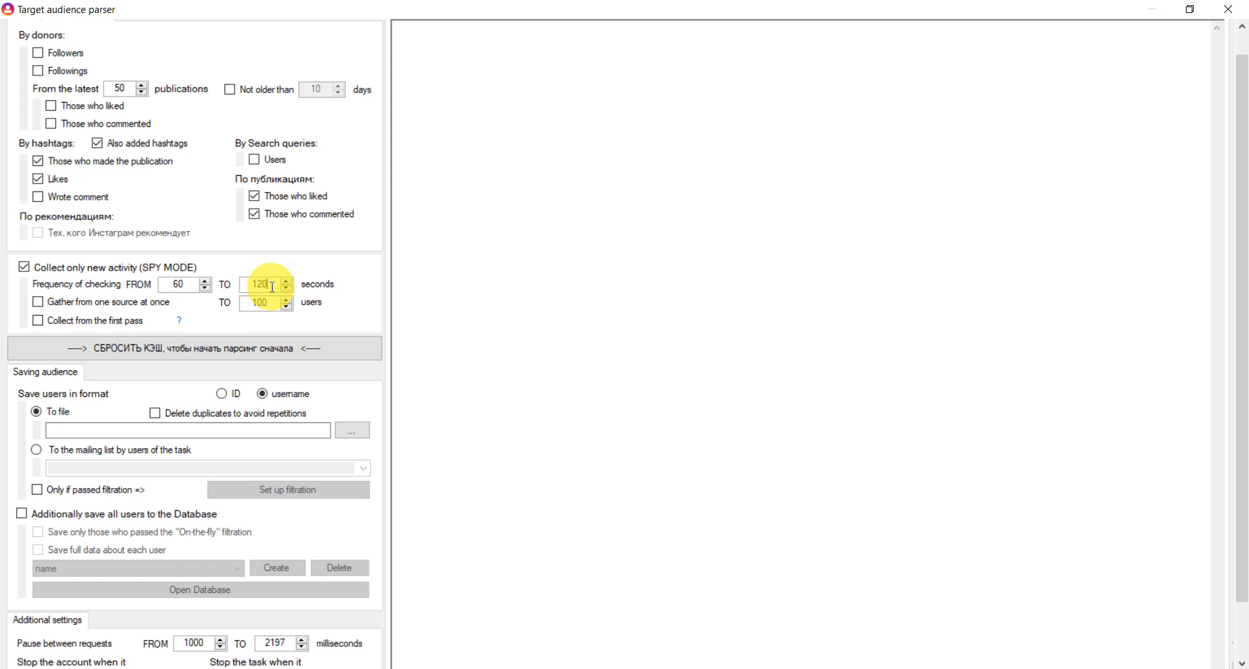
# Step: Limit gathering from one source at once to 120 users and enable collecting from the first pass
pyautogui.click(58, 305)
pyautogui.click(274, 302)
pyautogui.press('BackSpace')
pyautogui.press('BackSpace')
pyautogui.write('20')
pyautogui.click(76, 321)
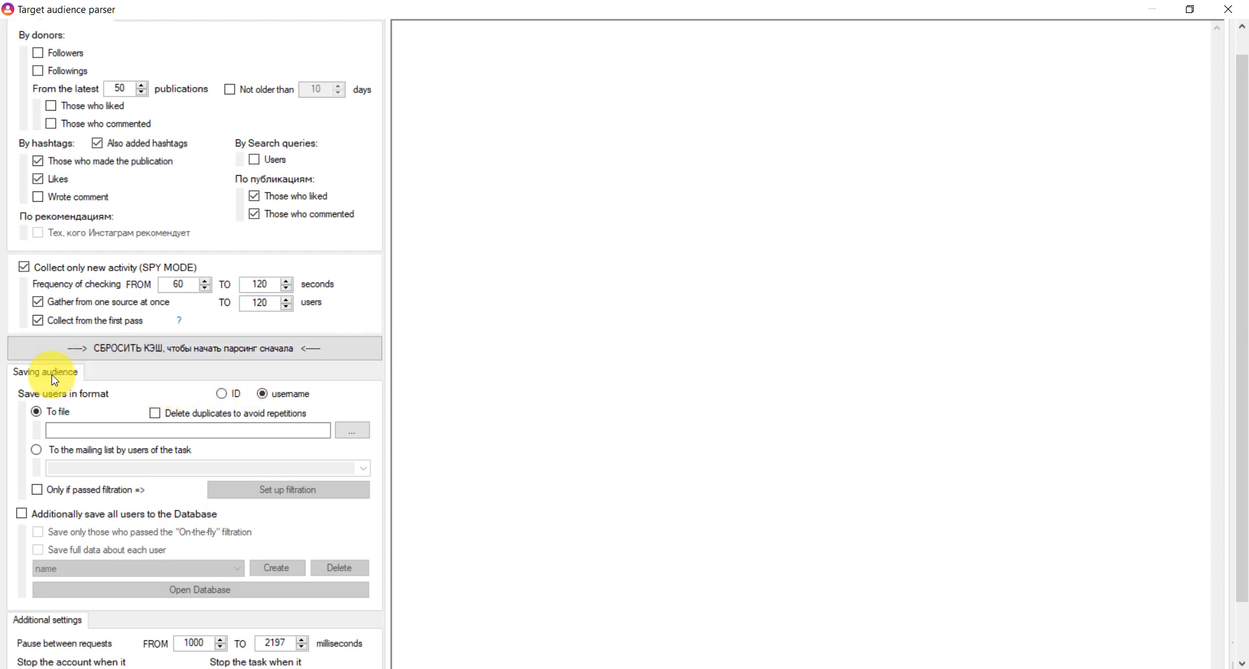
# Step: Keep username as the format for saved users and enable deleting duplicates for the file output
pyautogui.scroll(-2, 54, 380)
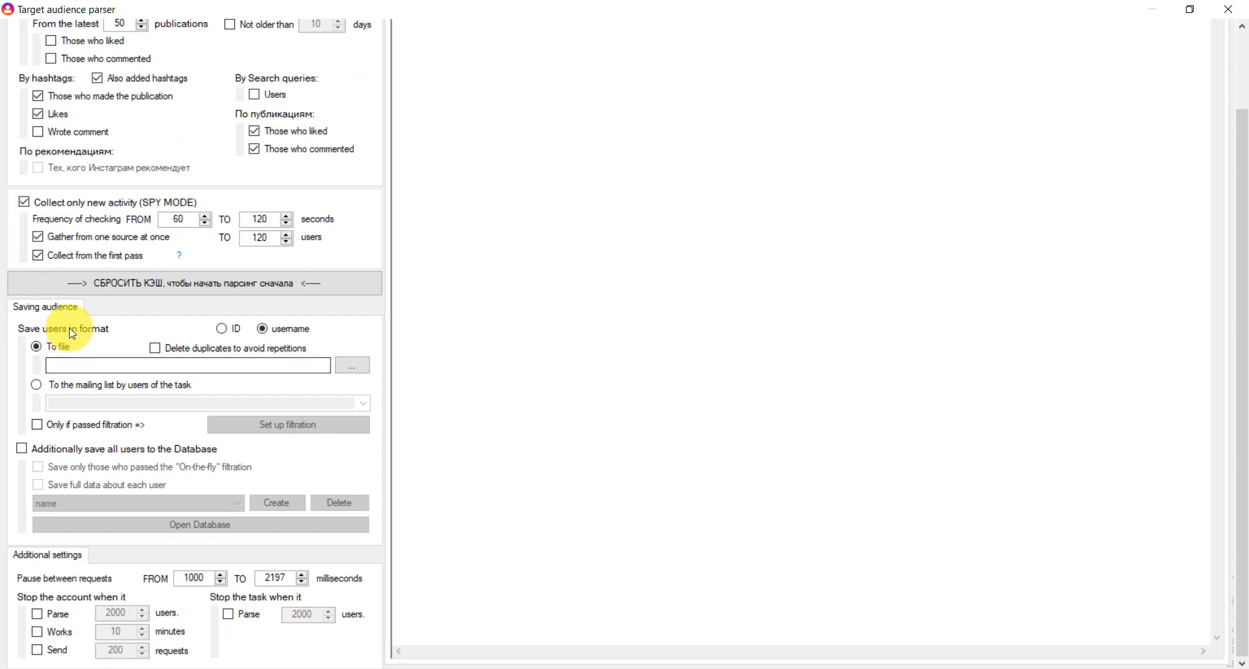
pyautogui.click(230, 328)
pyautogui.click(277, 329)
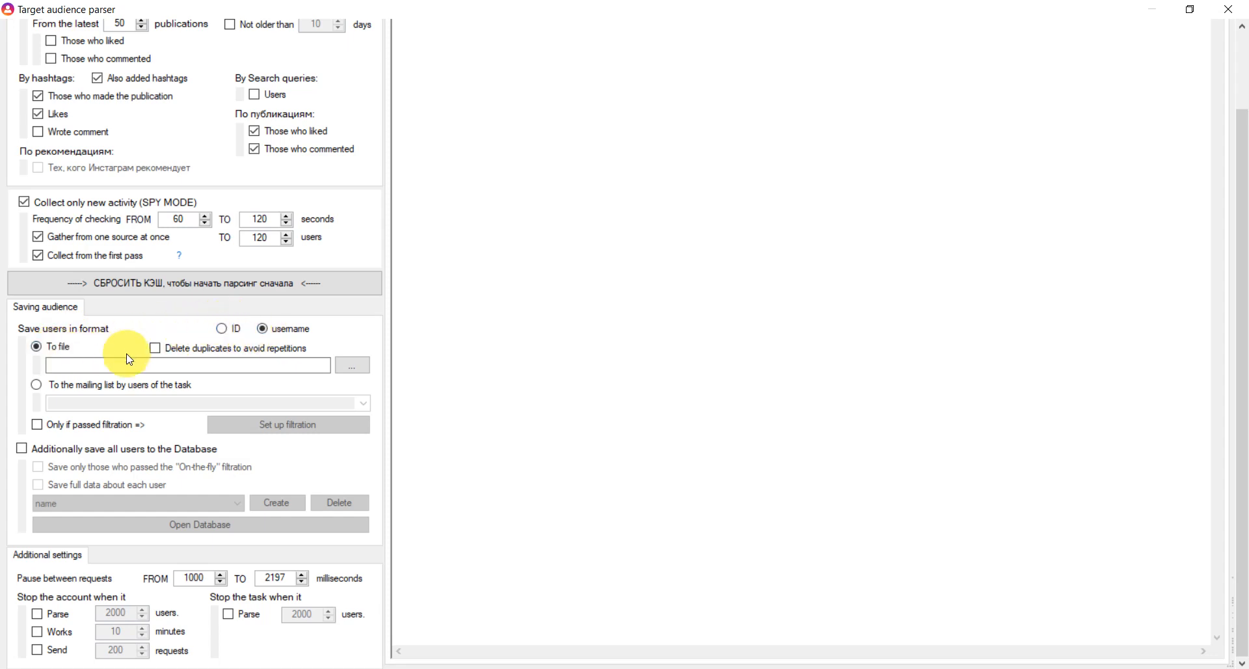
pyautogui.click(348, 361)
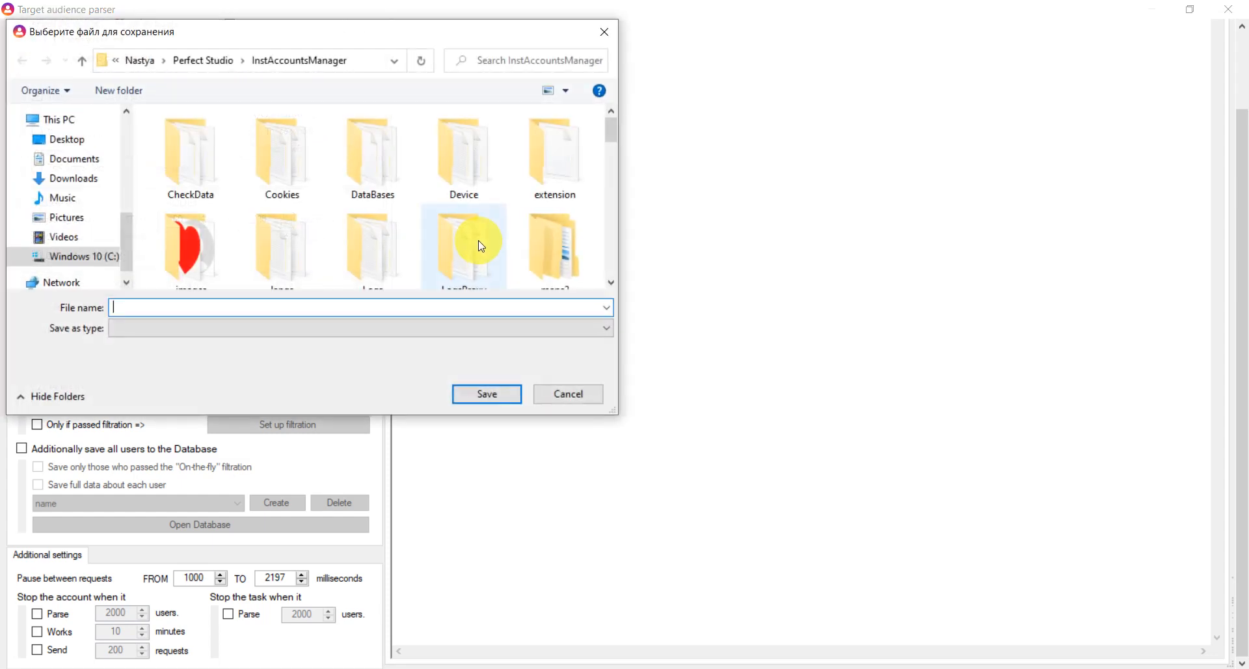
pyautogui.click(596, 31)
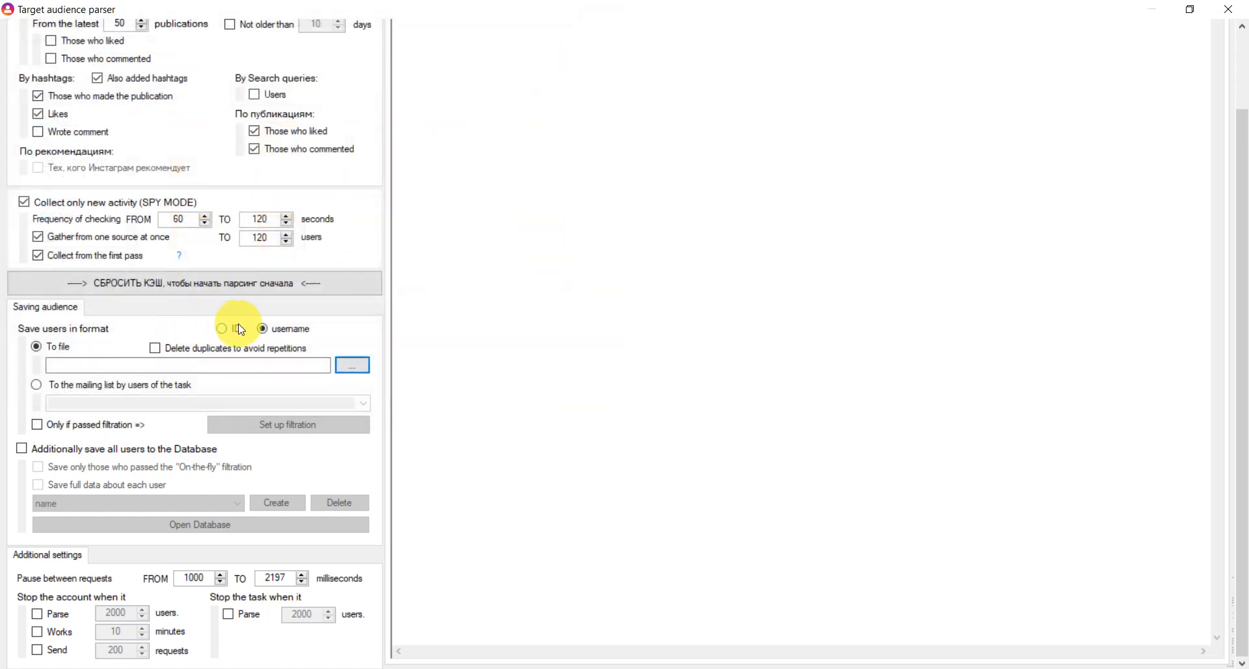
pyautogui.click(157, 348)
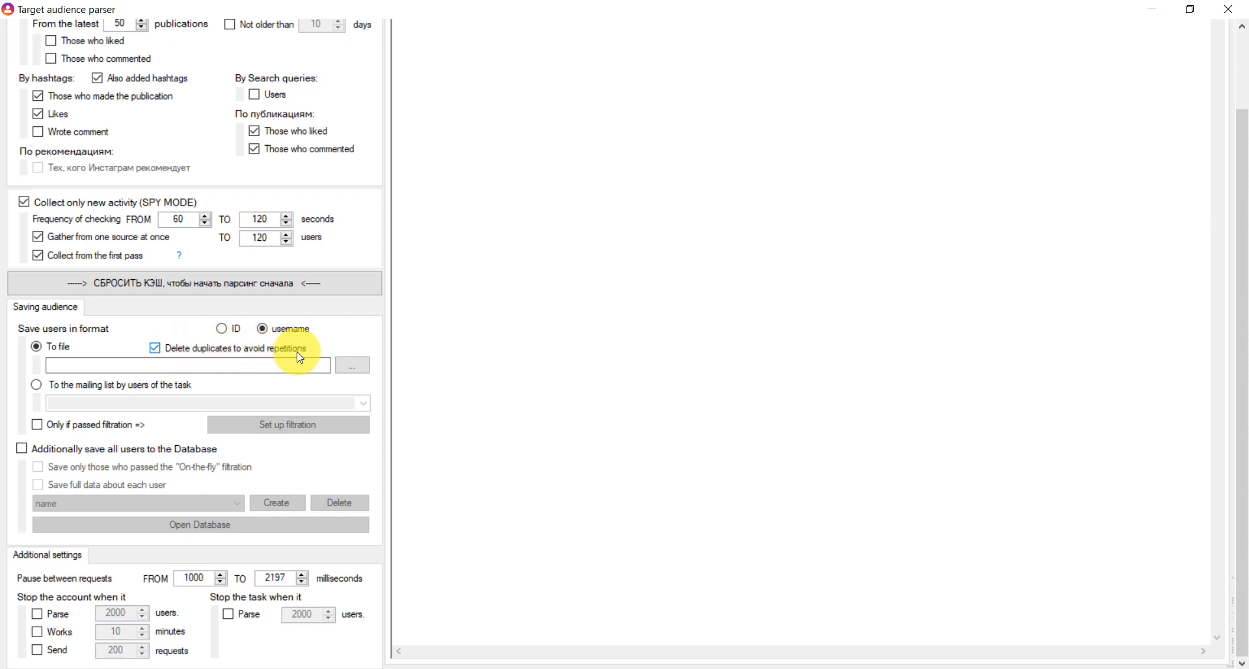
# Step: Save the audience to the mailing list of task 4, only for users who passed filtration
pyautogui.click(38, 388)
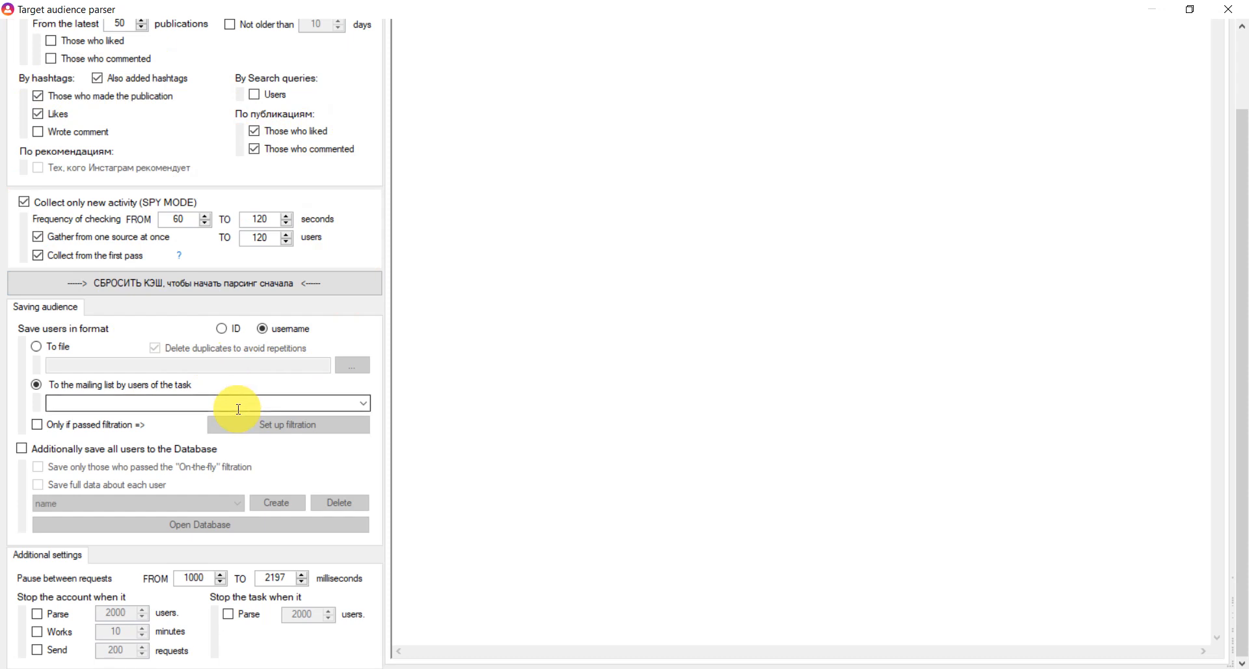
pyautogui.click(363, 402)
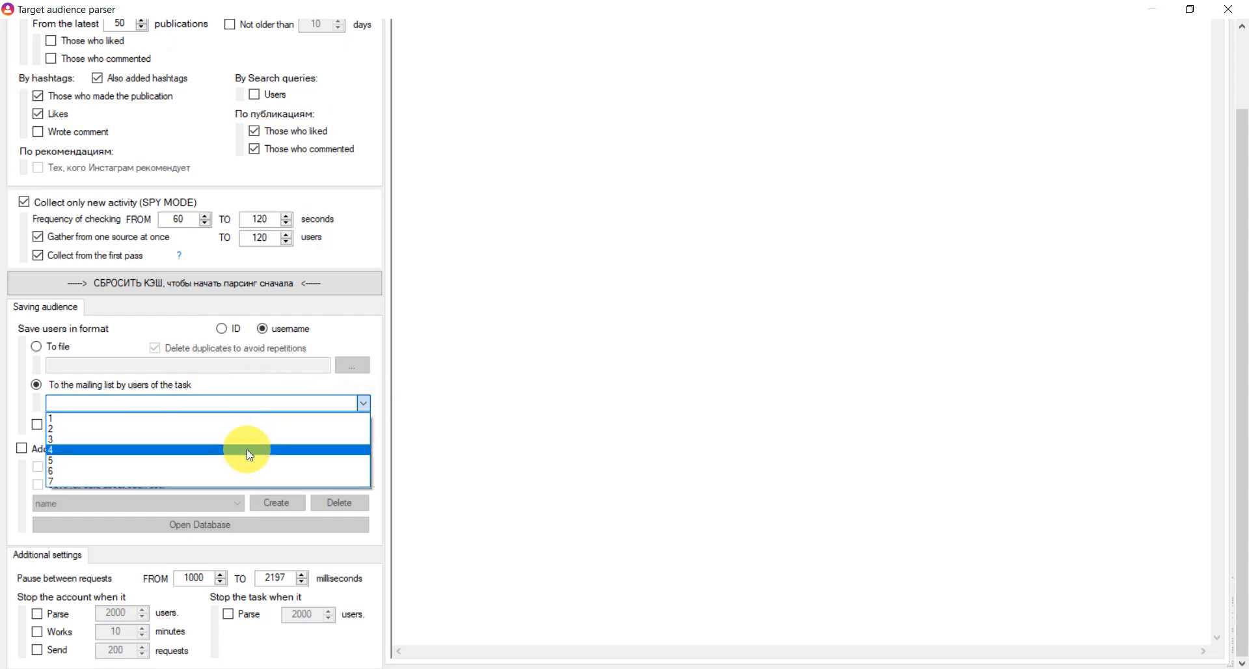
pyautogui.click(248, 449)
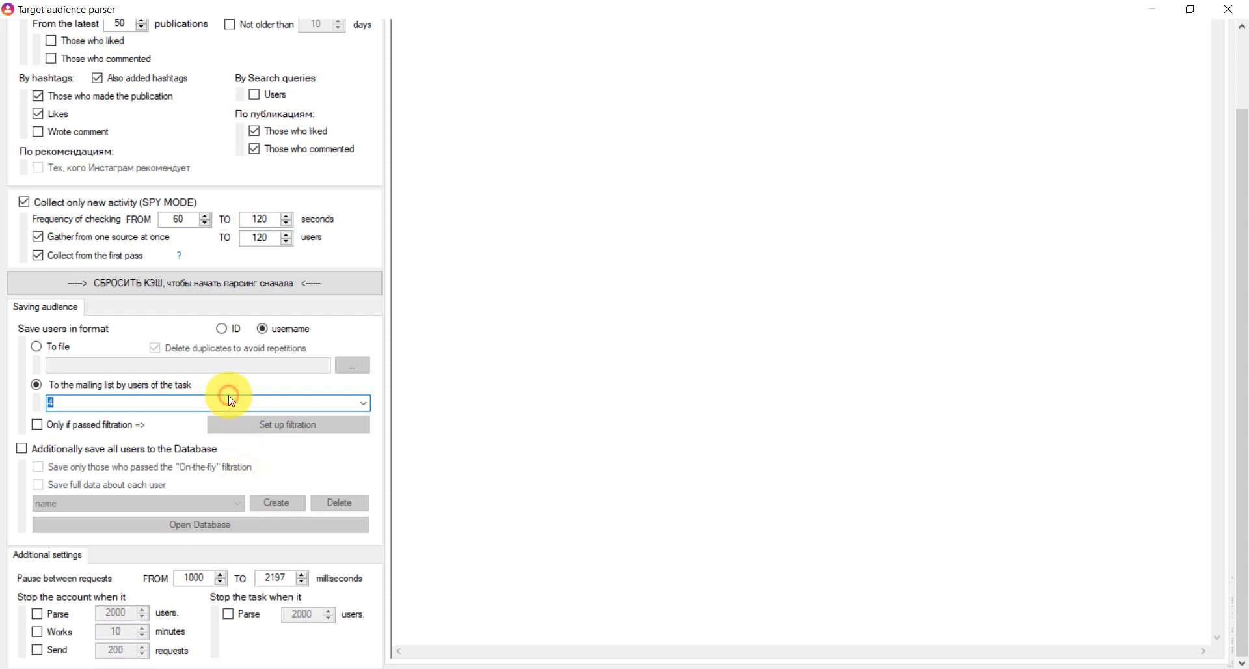
pyautogui.click(140, 402)
pyautogui.click(50, 427)
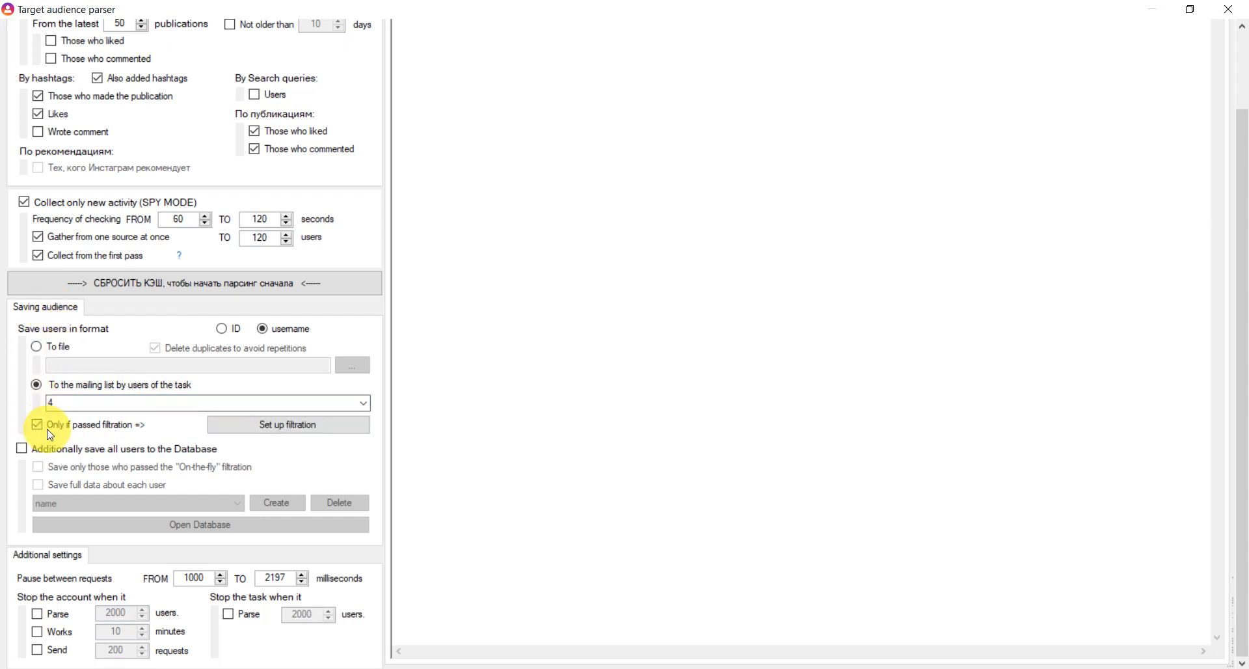
# Step: Open the filtration setup and enable the followers filter with a range from 100 to 2000
pyautogui.click(269, 436)
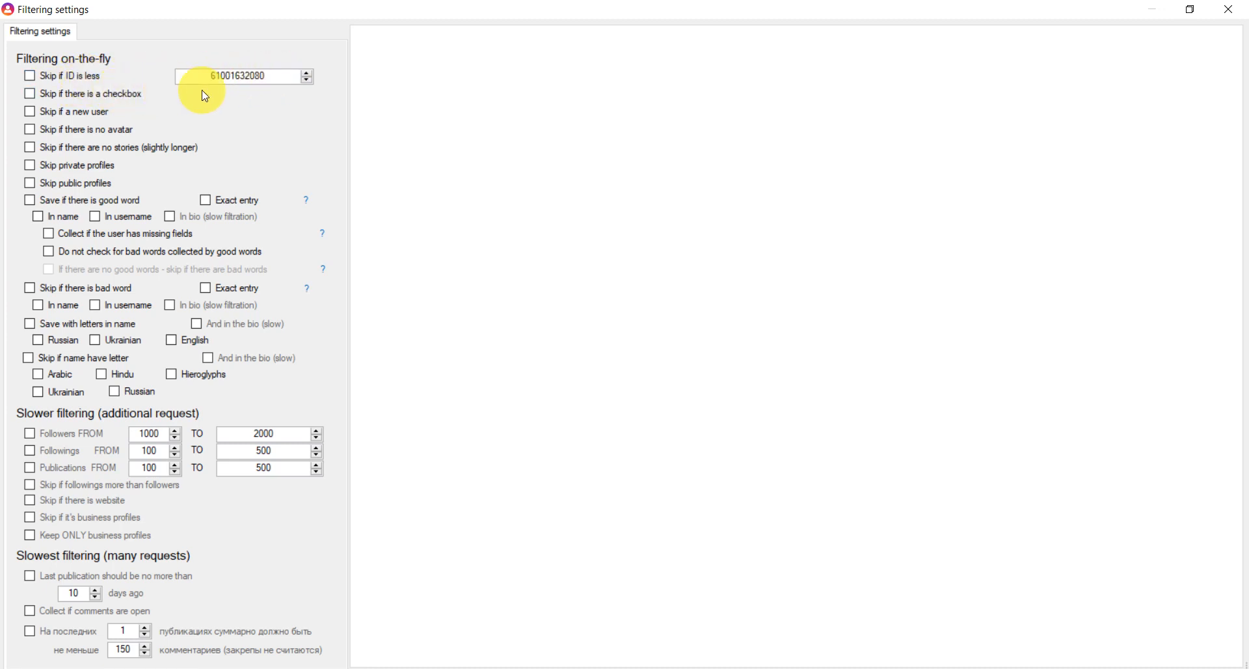
pyautogui.click(273, 76)
pyautogui.doubleClick(160, 433)
pyautogui.write('1')
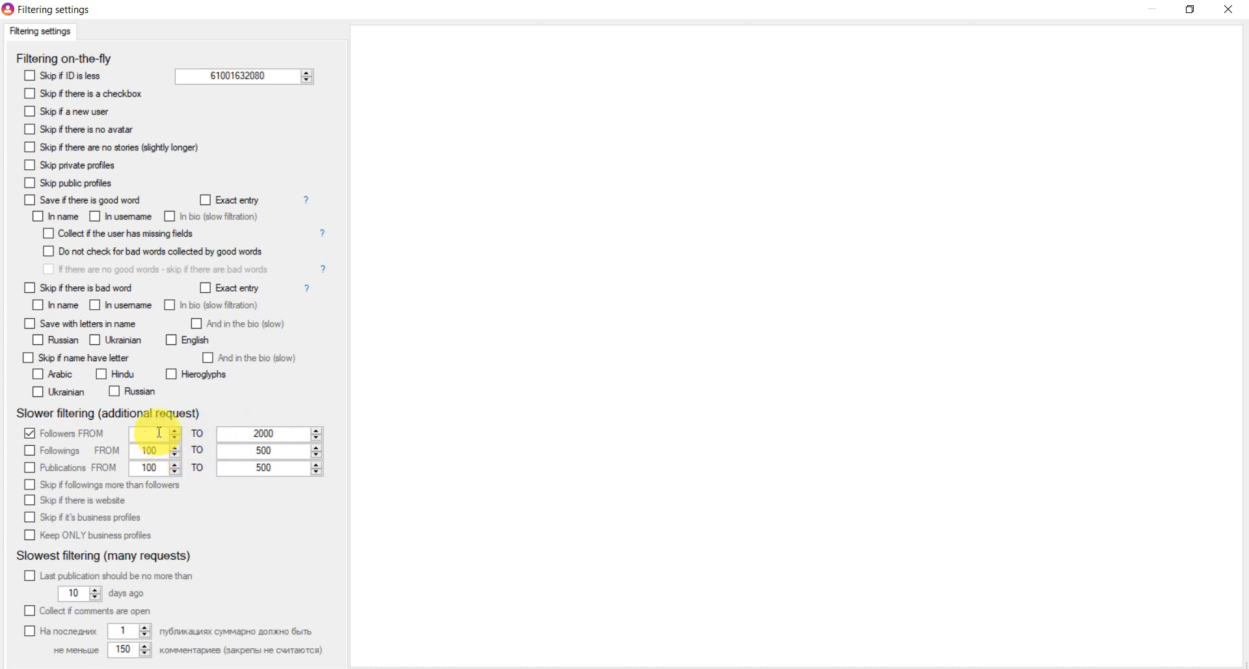
pyautogui.write('000')
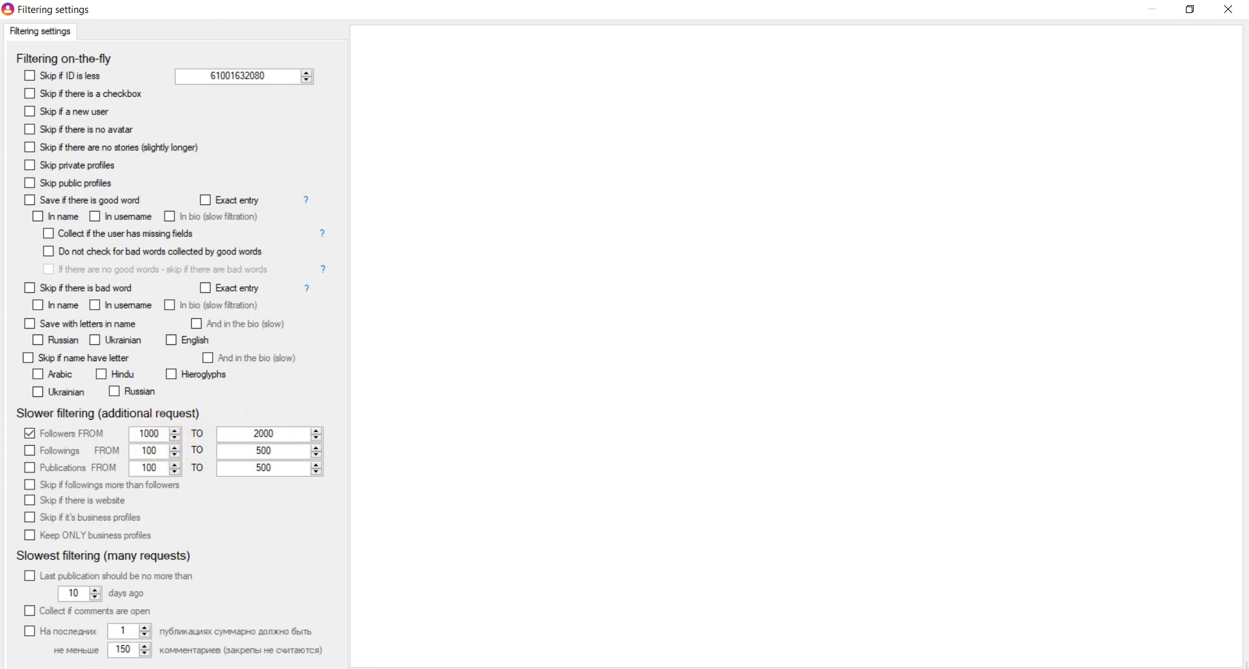
pyautogui.click(166, 434)
pyautogui.press('BackSpace')
pyautogui.click(278, 434)
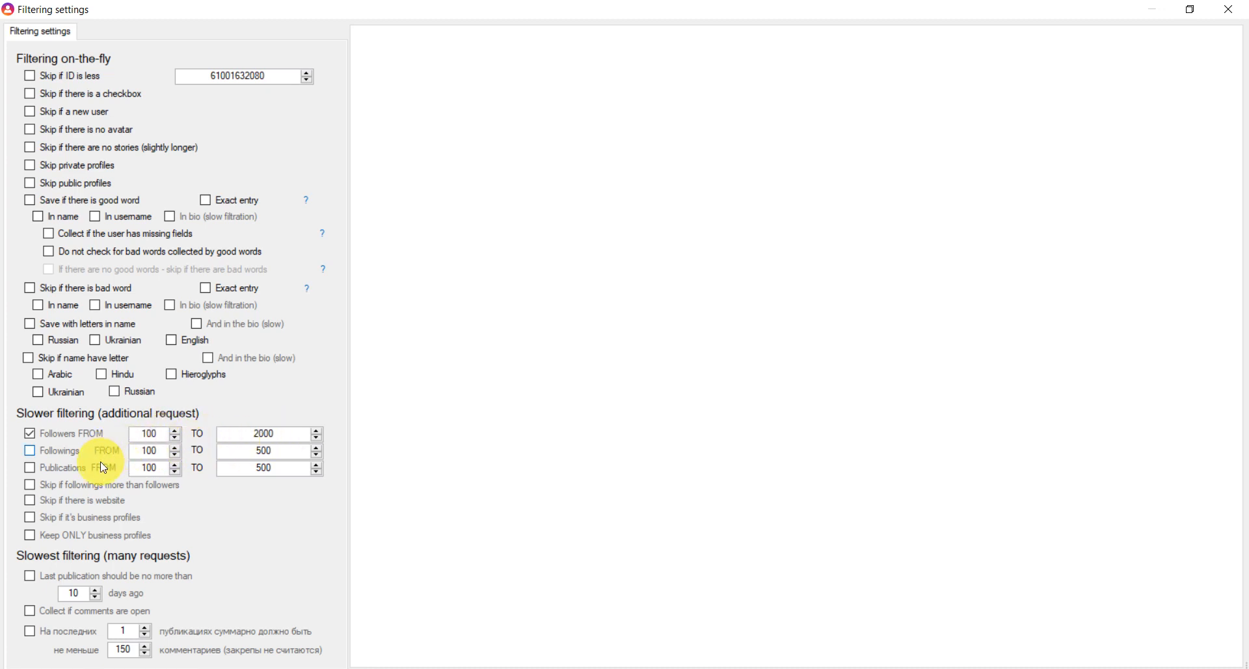
# Step: Enable the followings filter with a range from 10 to 1000 and turn on the publications filter
pyautogui.click(29, 450)
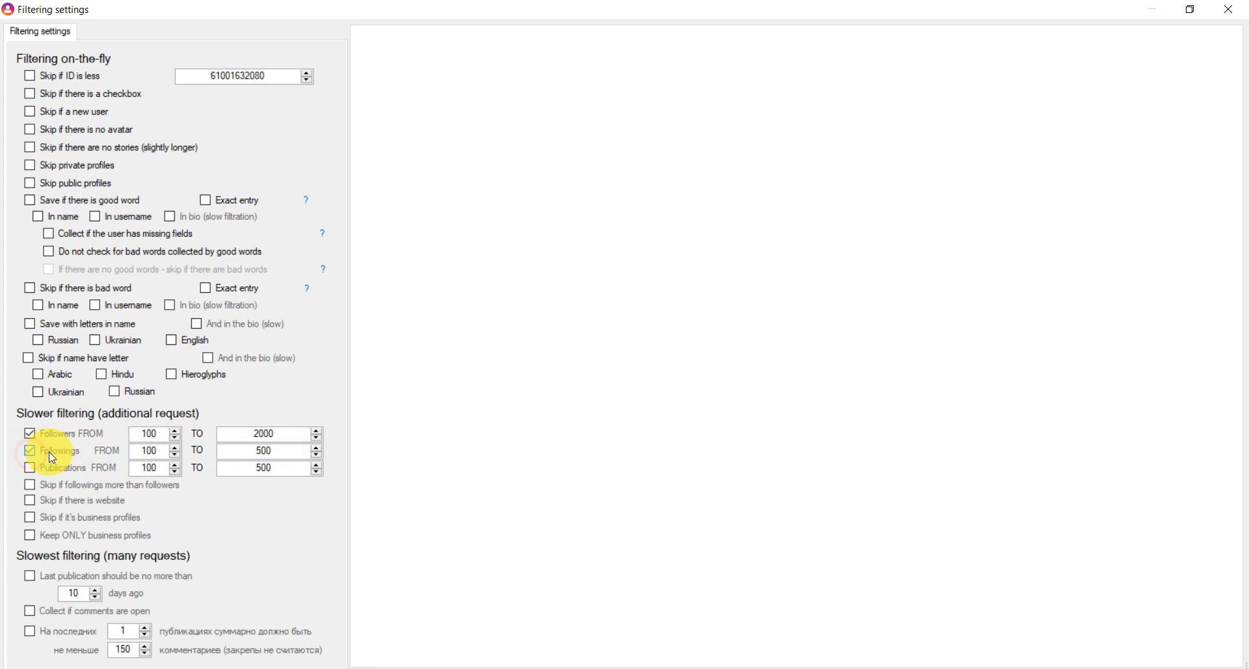
pyautogui.click(165, 449)
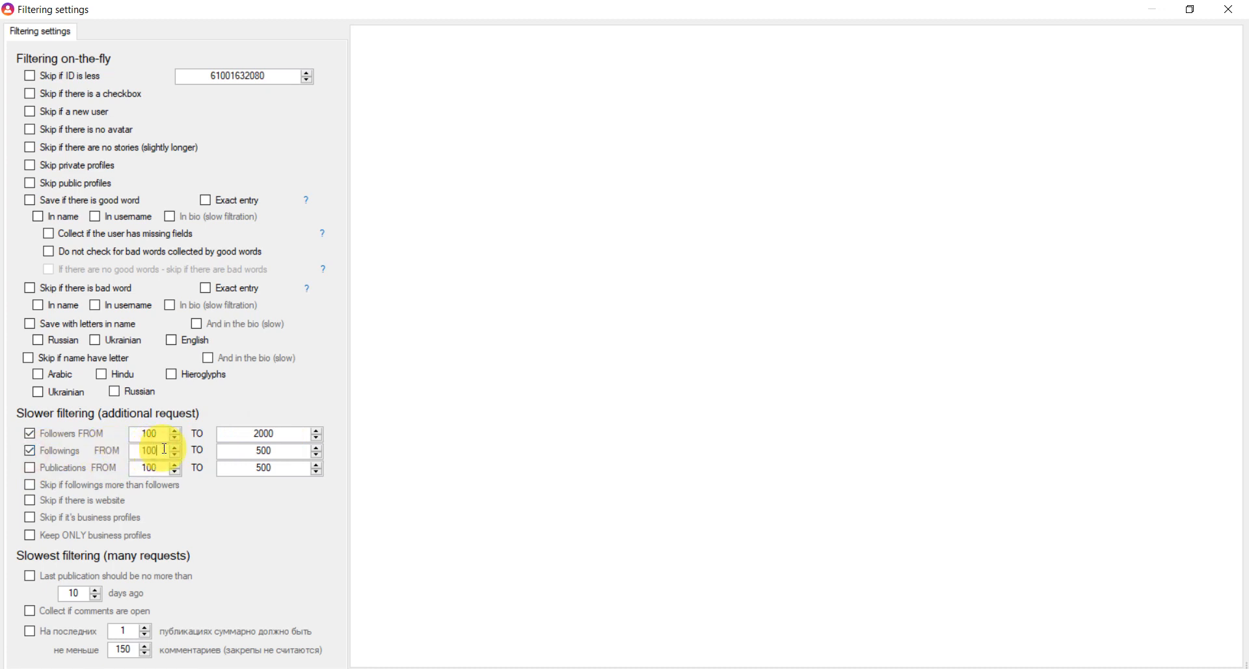
pyautogui.click(295, 447)
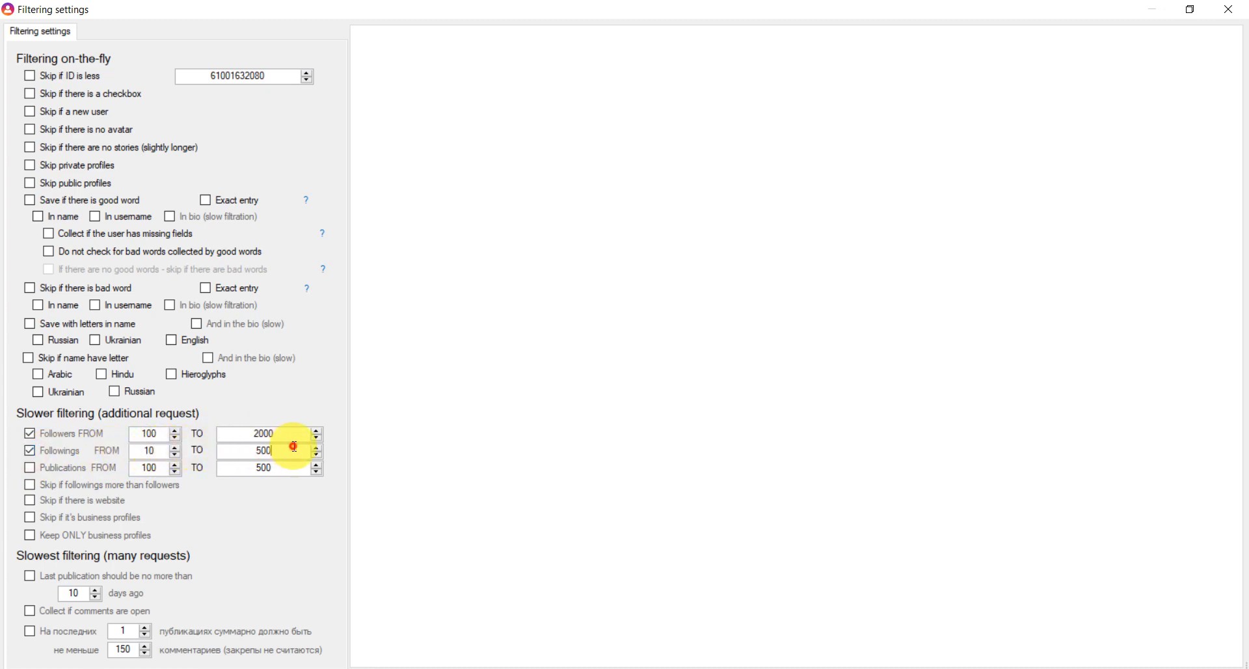
pyautogui.press('BackSpace')
pyautogui.press('BackSpace')
pyautogui.press('BackSpace')
pyautogui.write('1000')
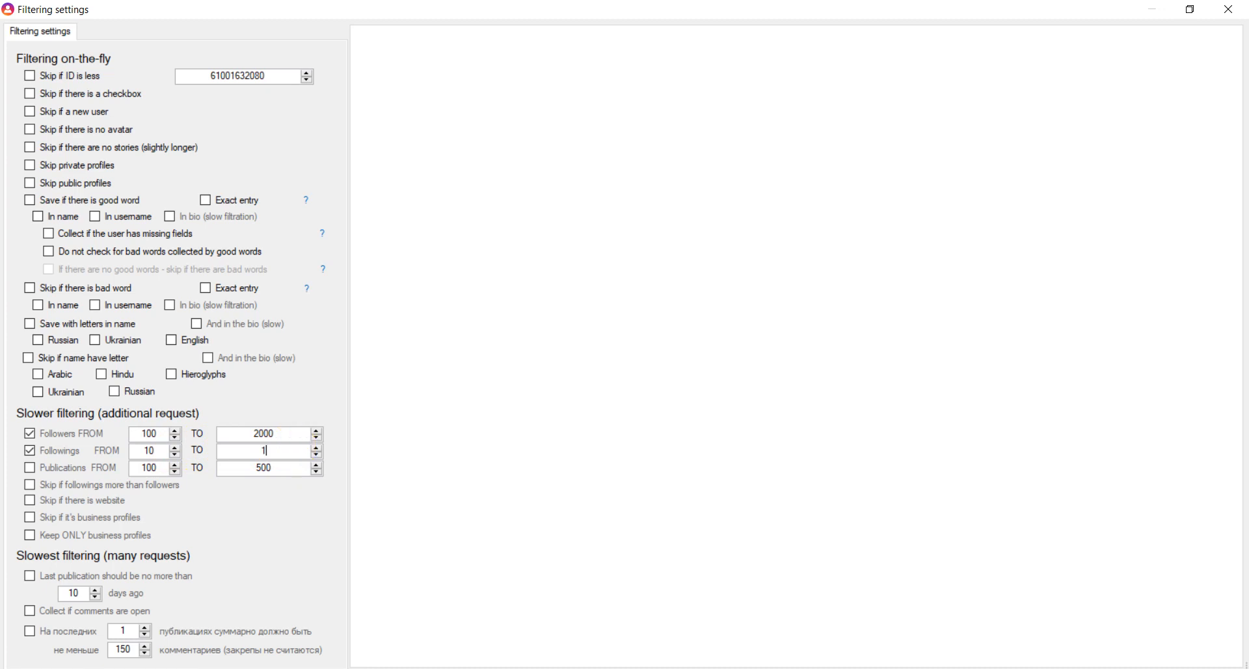
pyautogui.click(78, 470)
# Step: Require the last publication to be no more than 10 days old, set the minimum comment count to 100, and close the filtration settings
pyautogui.click(33, 577)
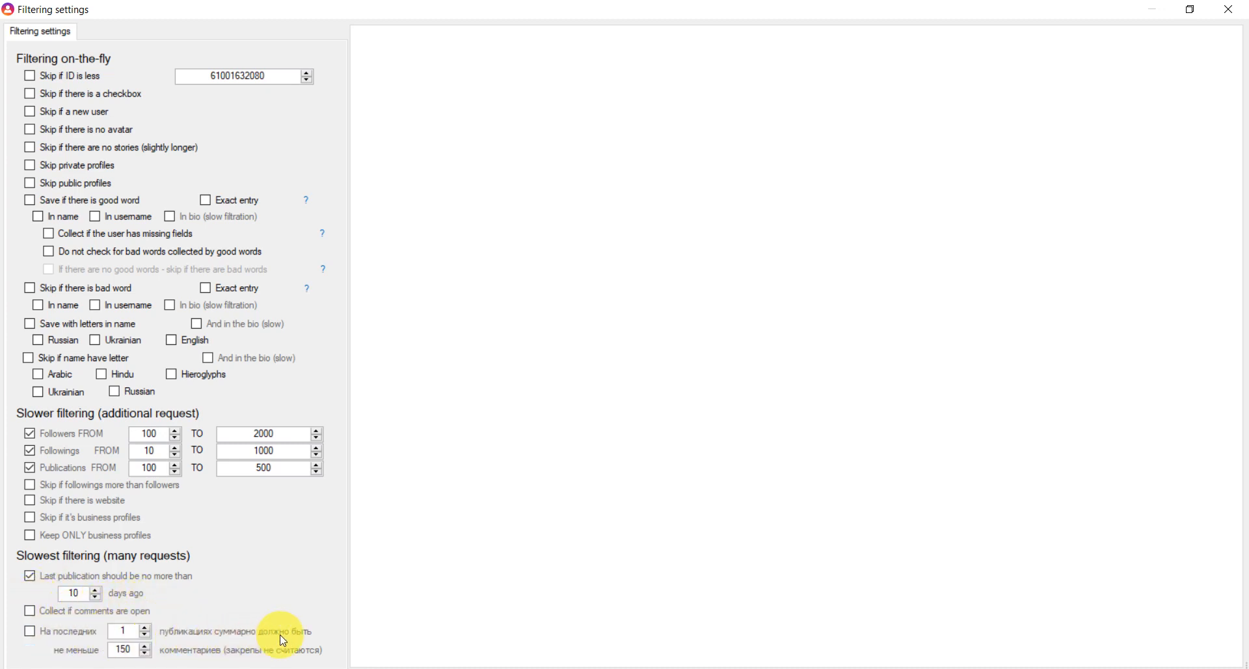
pyautogui.doubleClick(133, 651)
pyautogui.write('100')
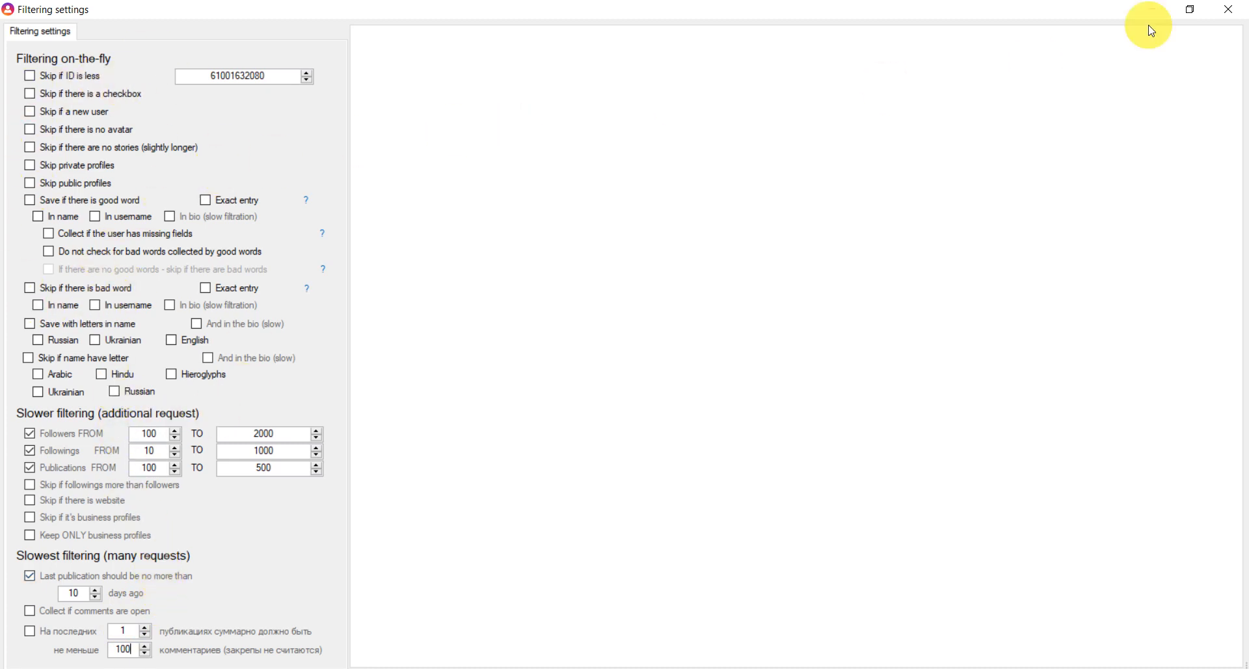
pyautogui.click(1230, 10)
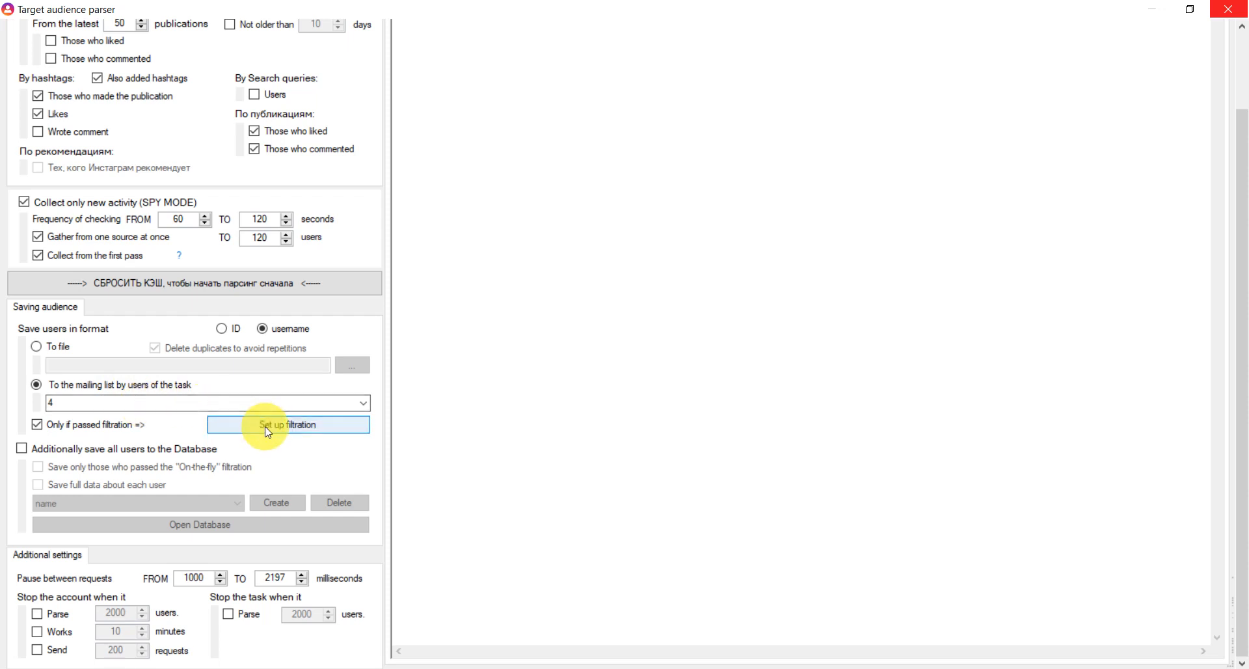
# Step: Enable additionally saving all users to the database, choose the name 4 database, and view the database creation dialog without creating one
pyautogui.click(46, 453)
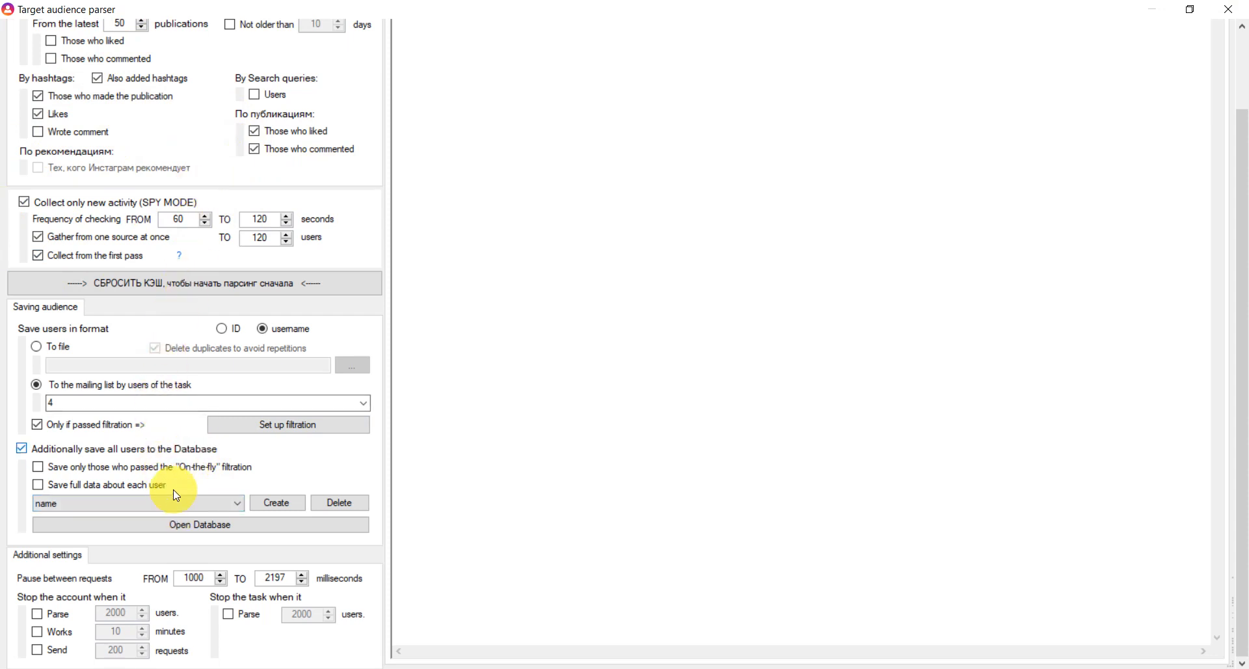
pyautogui.click(163, 502)
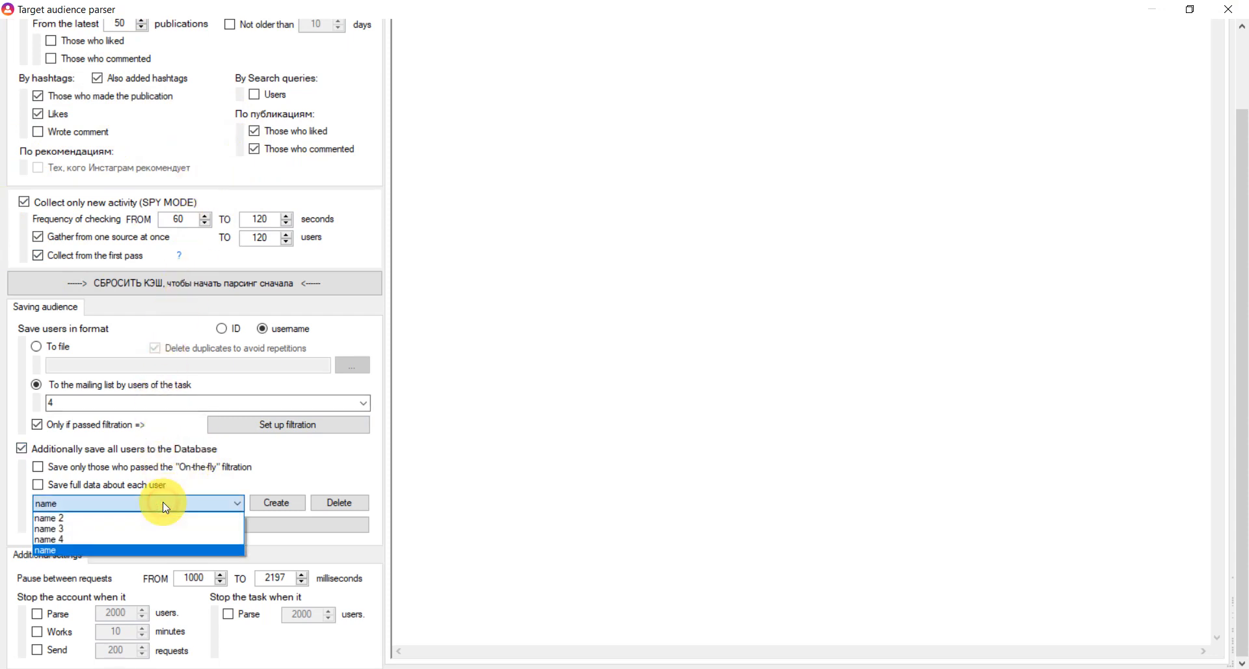
pyautogui.click(160, 543)
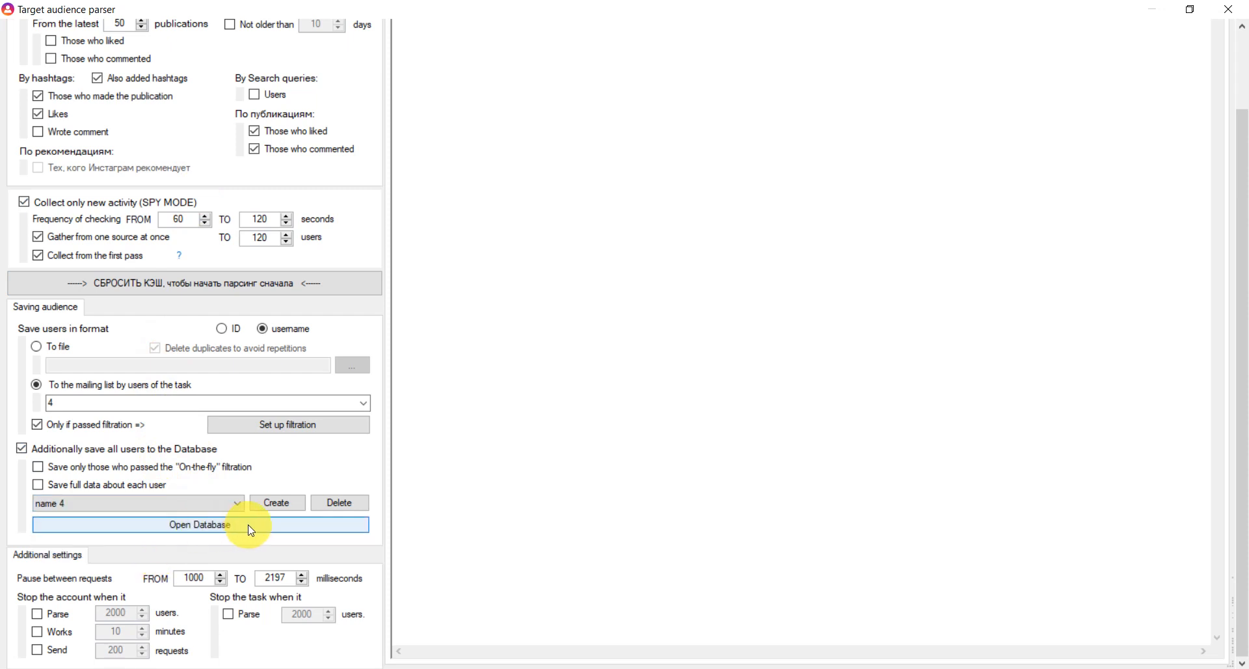
pyautogui.click(277, 511)
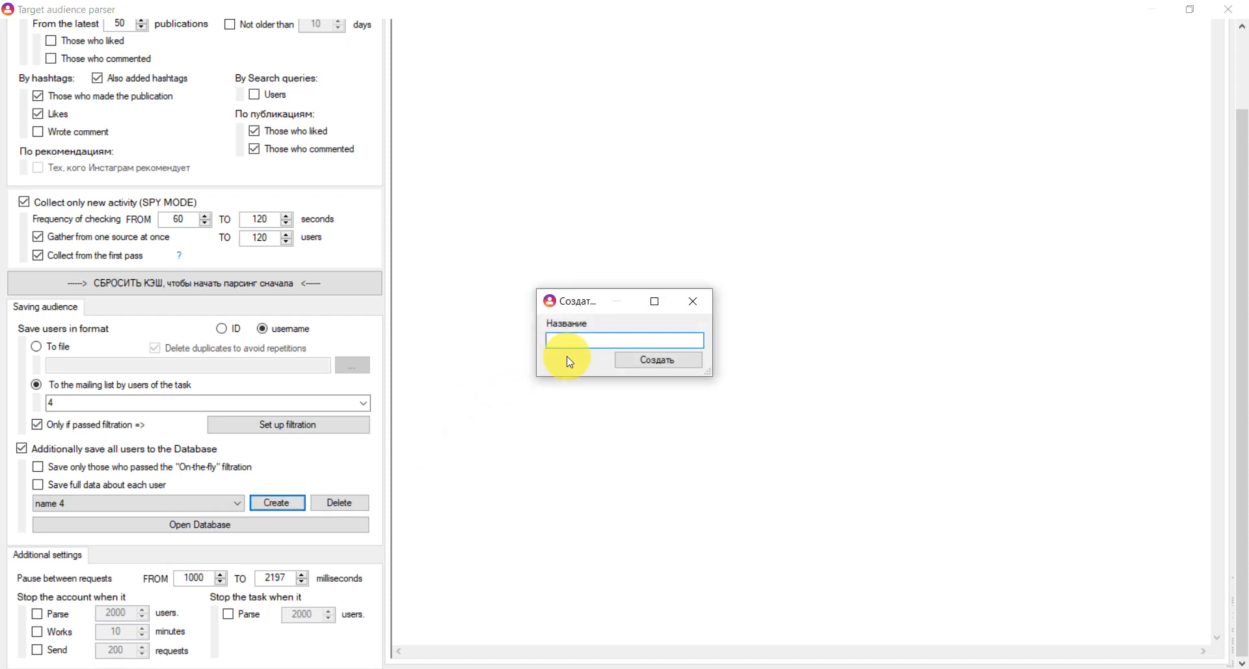
pyautogui.click(694, 303)
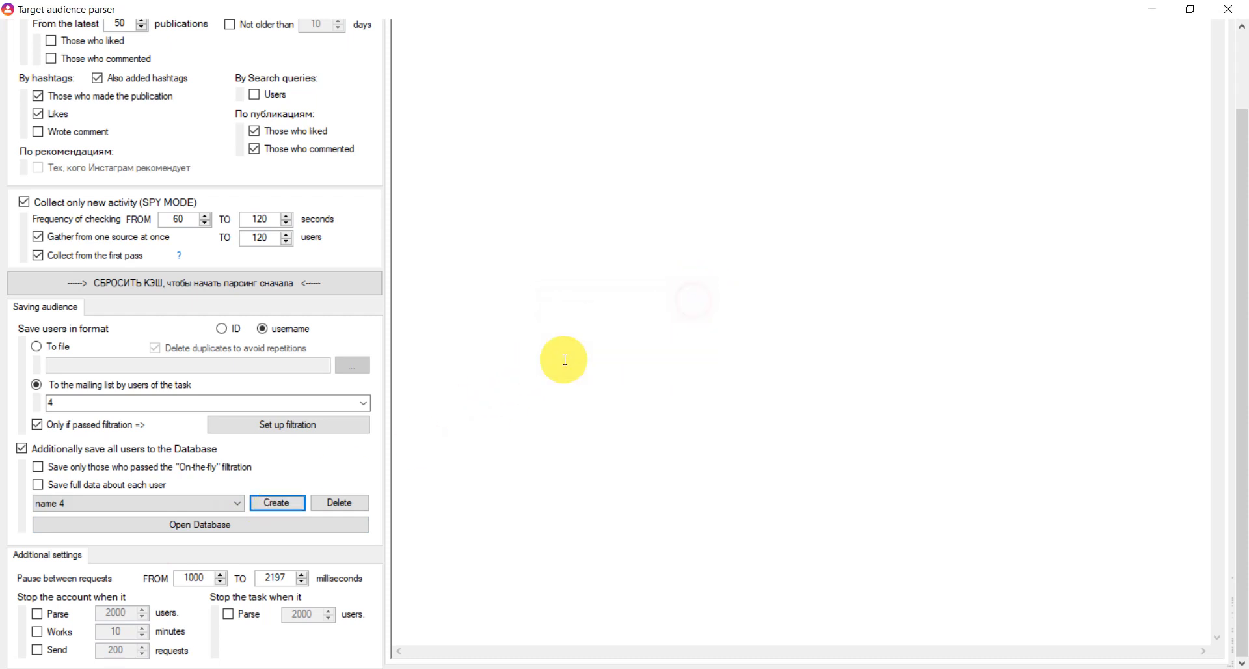
# Step: Open the name 4 database and filter its records by public profile type and followings from 100 to 200
pyautogui.click(217, 528)
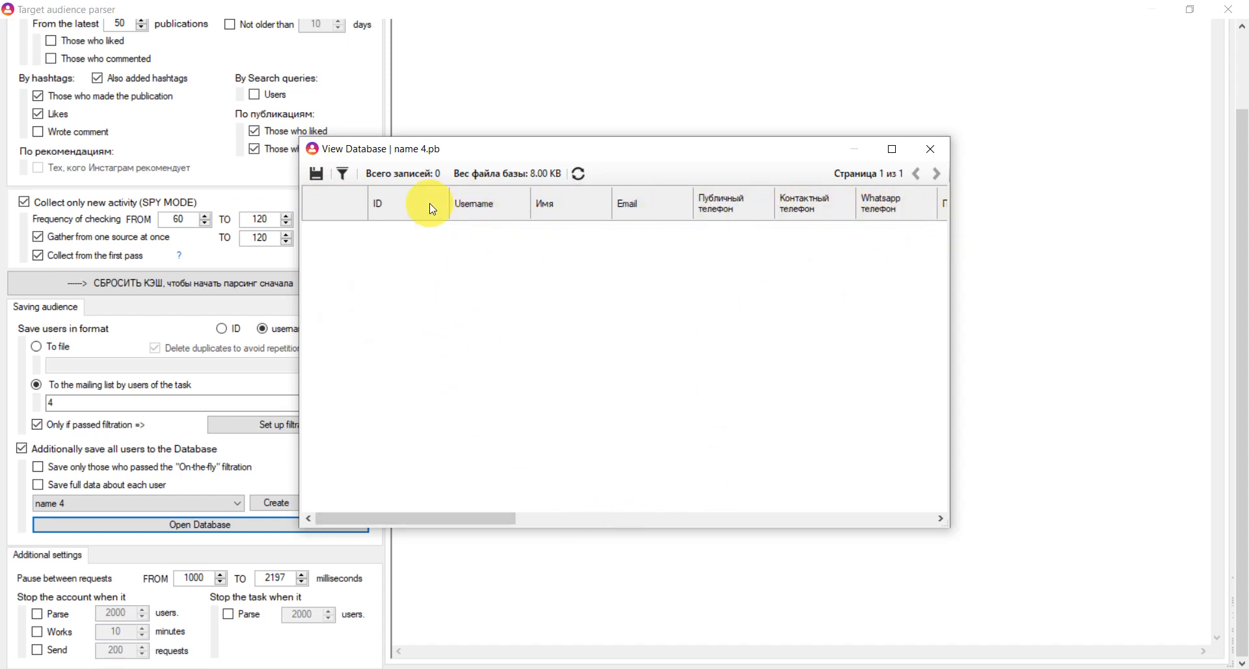
pyautogui.click(347, 181)
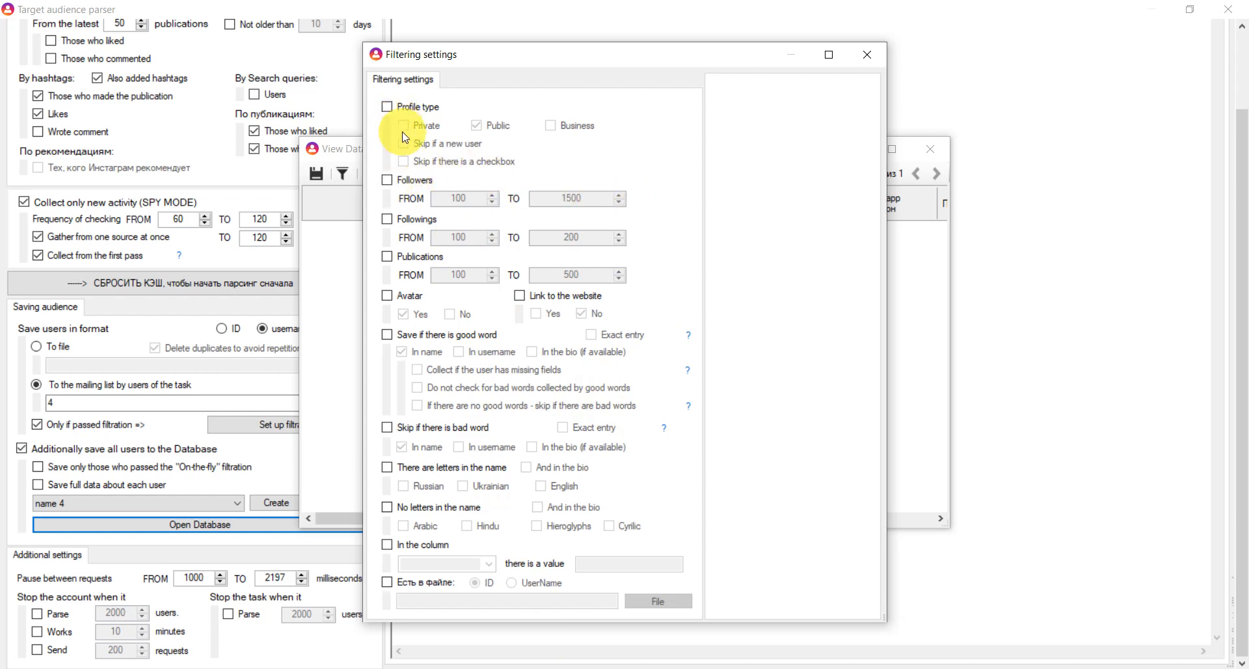
pyautogui.click(393, 217)
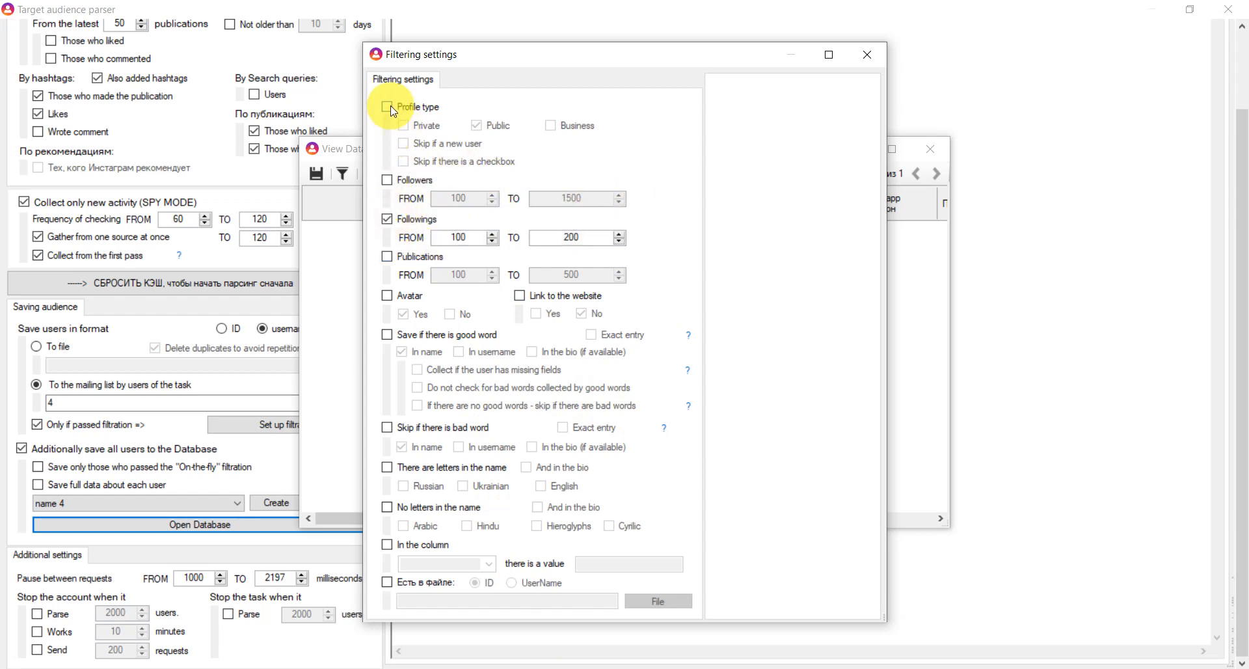
pyautogui.click(387, 107)
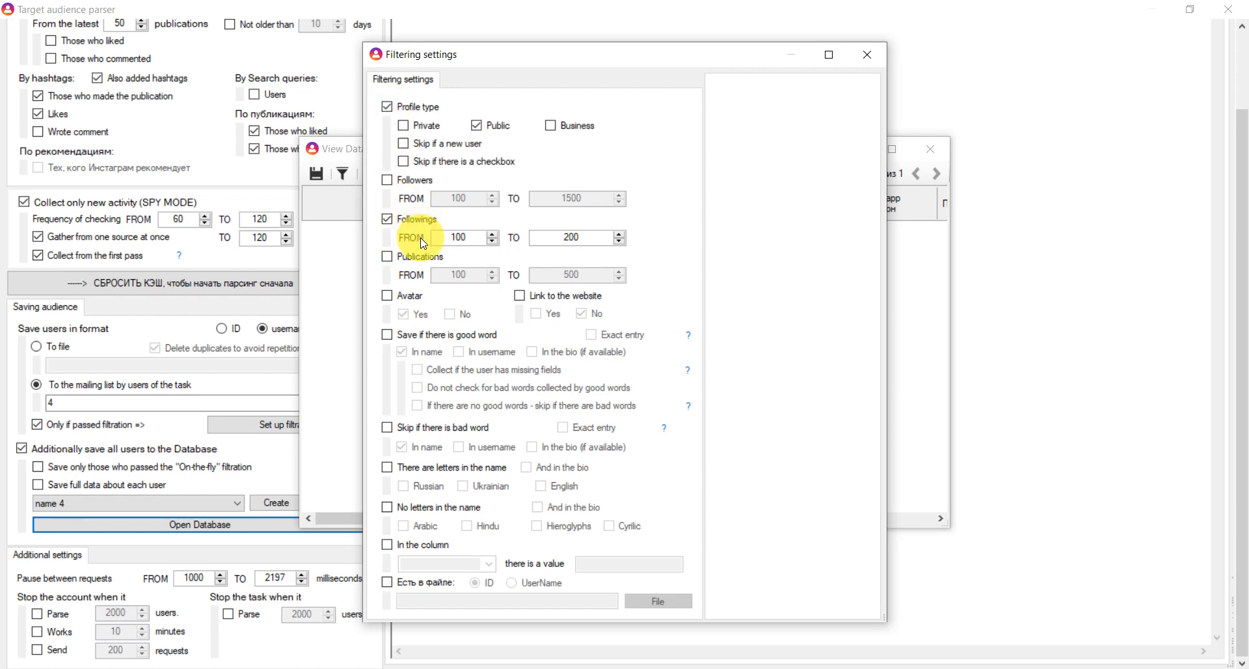
pyautogui.click(539, 232)
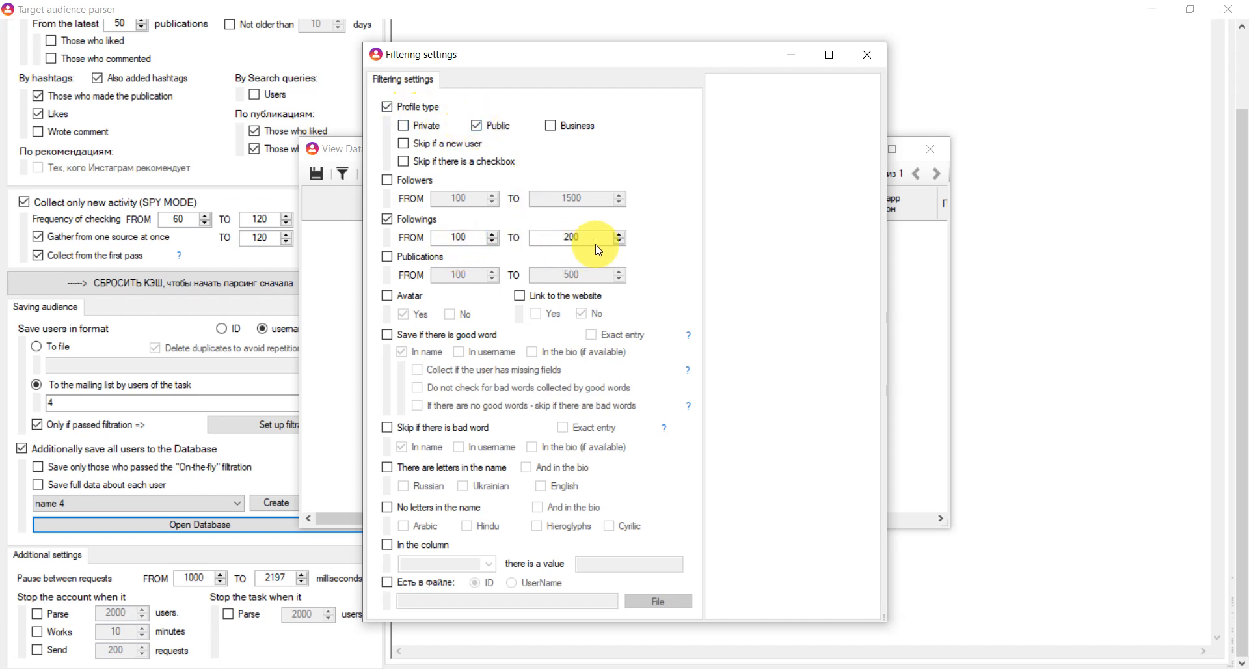
pyautogui.click(867, 55)
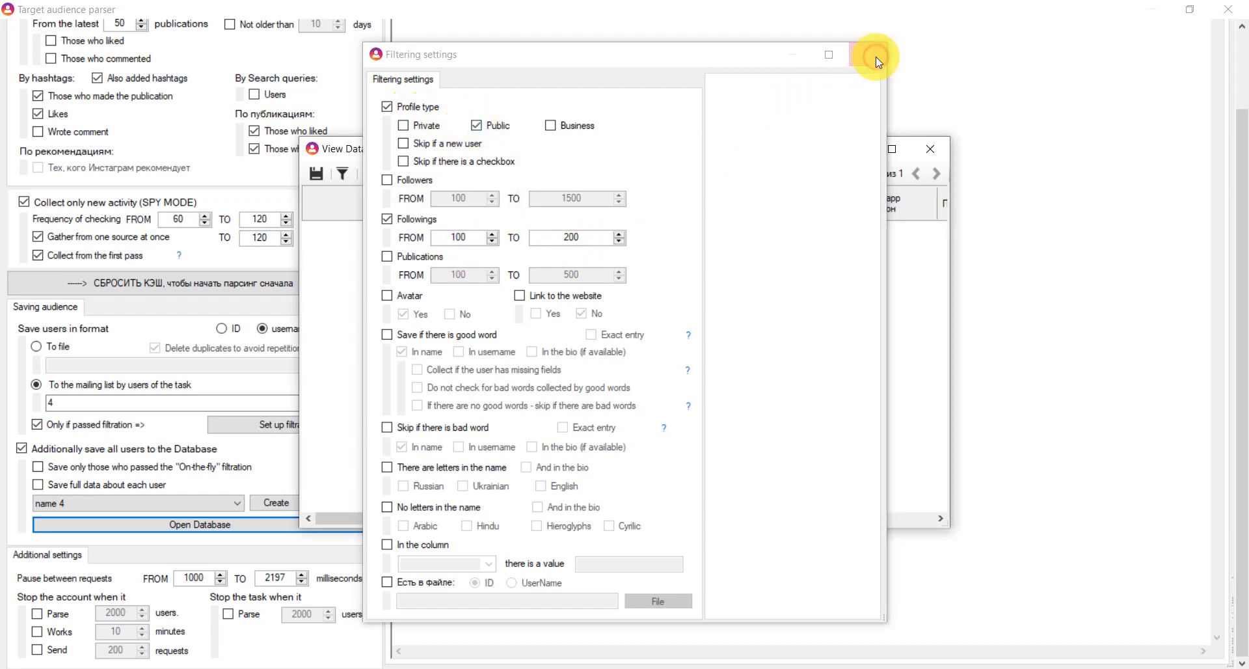
# Step: Open the database's data export options, add Имя, Публичный телефон and Город to the exported values, and close the database without exporting
pyautogui.click(317, 173)
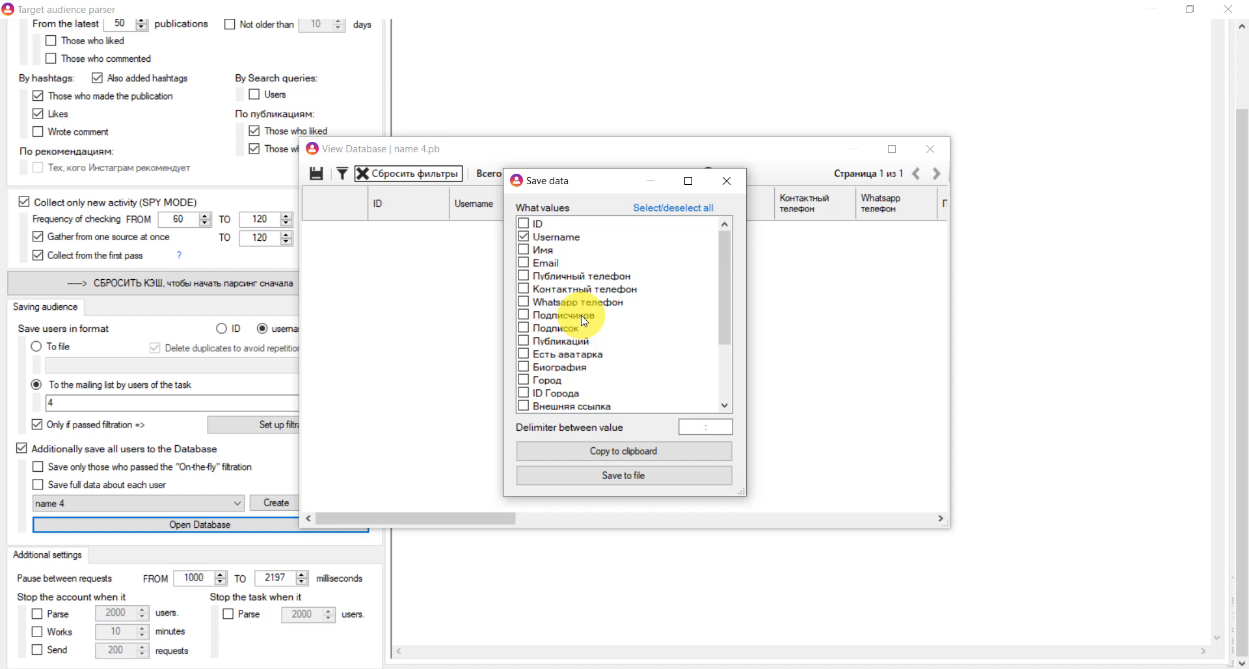
pyautogui.click(545, 261)
pyautogui.click(543, 252)
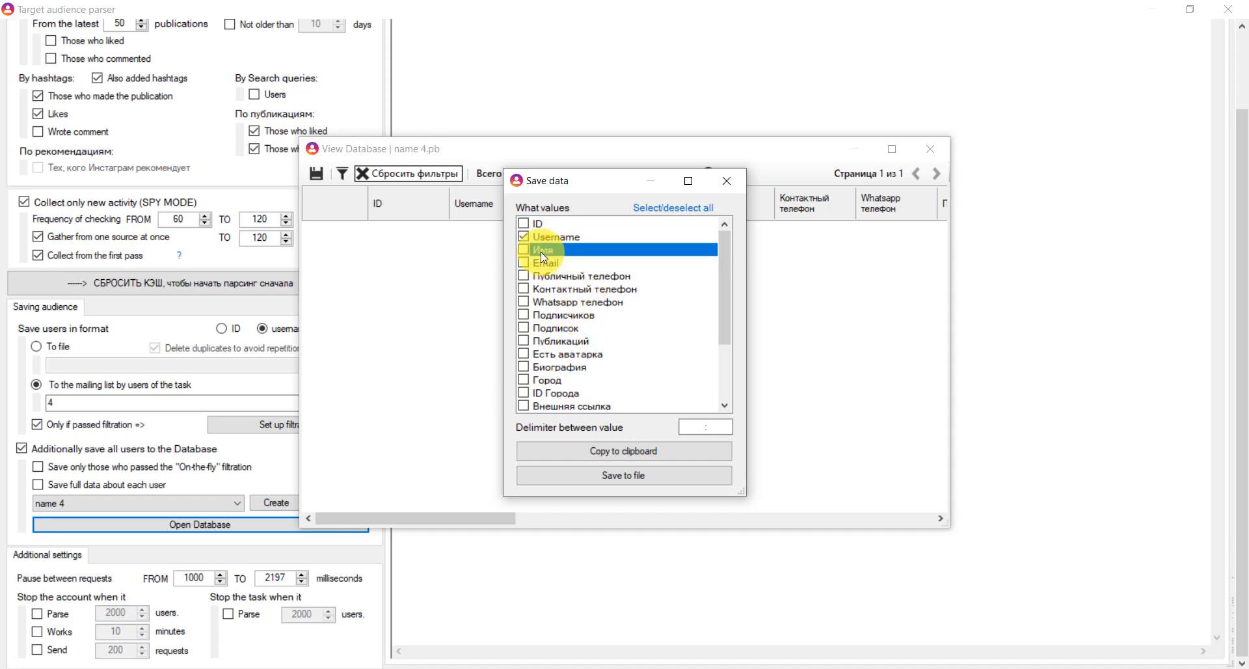
pyautogui.click(524, 250)
pyautogui.click(527, 282)
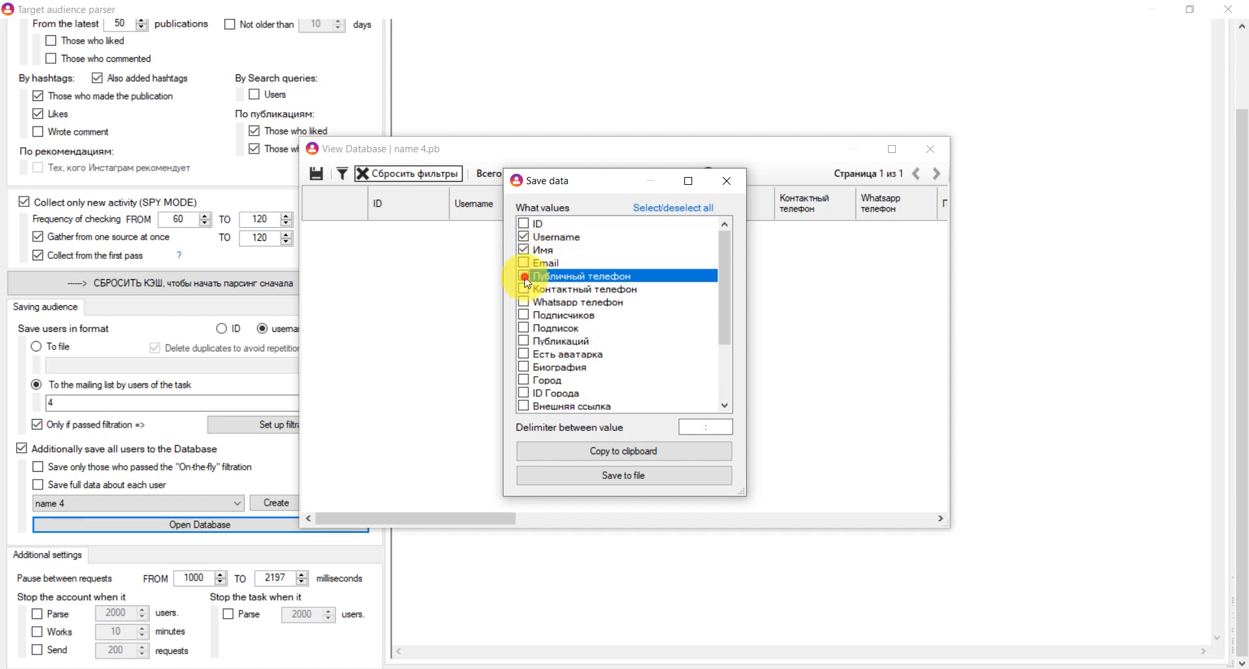
pyautogui.click(524, 380)
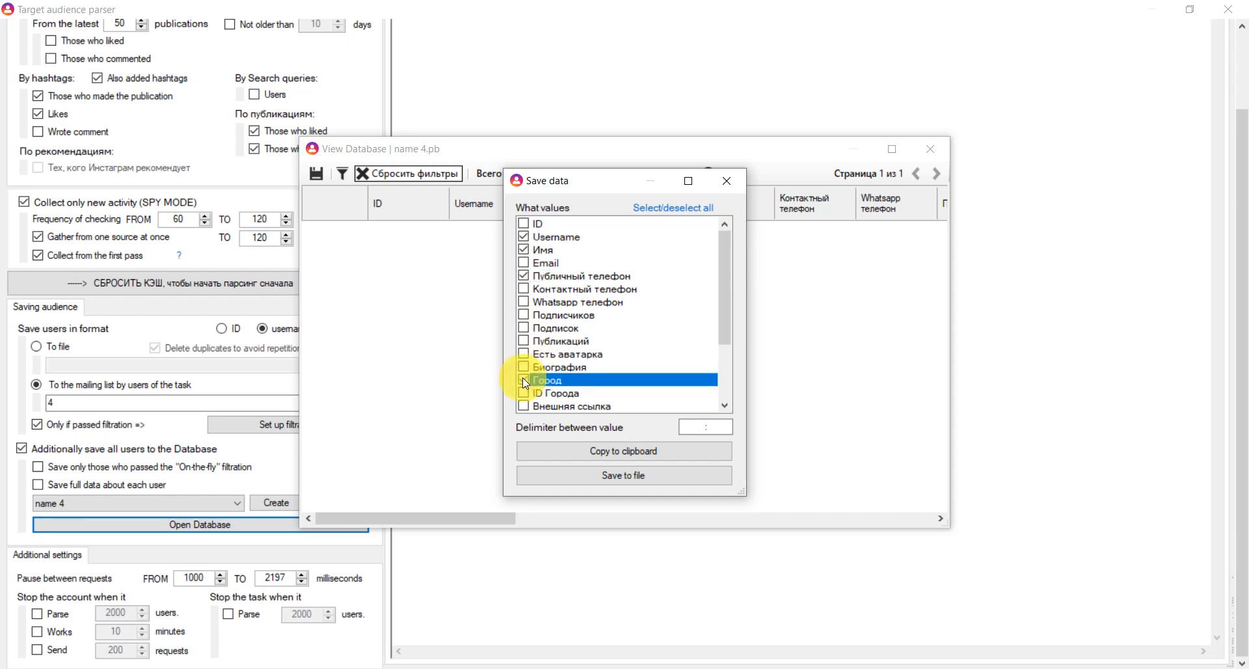
pyautogui.click(523, 380)
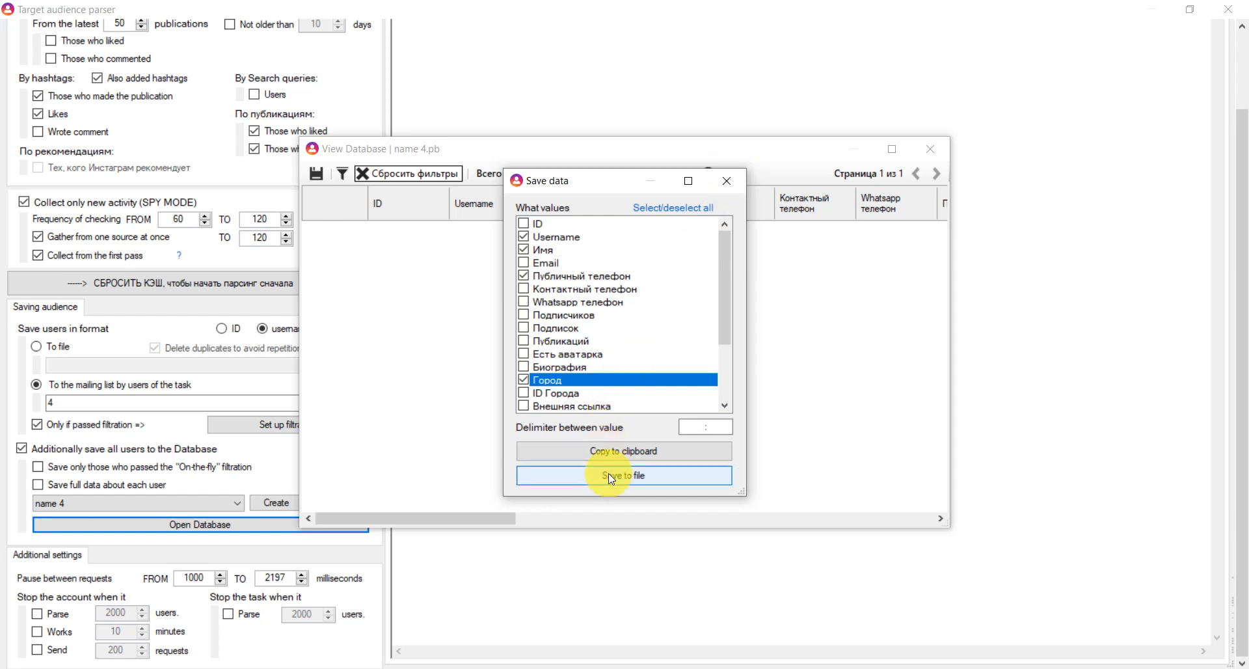
pyautogui.click(722, 183)
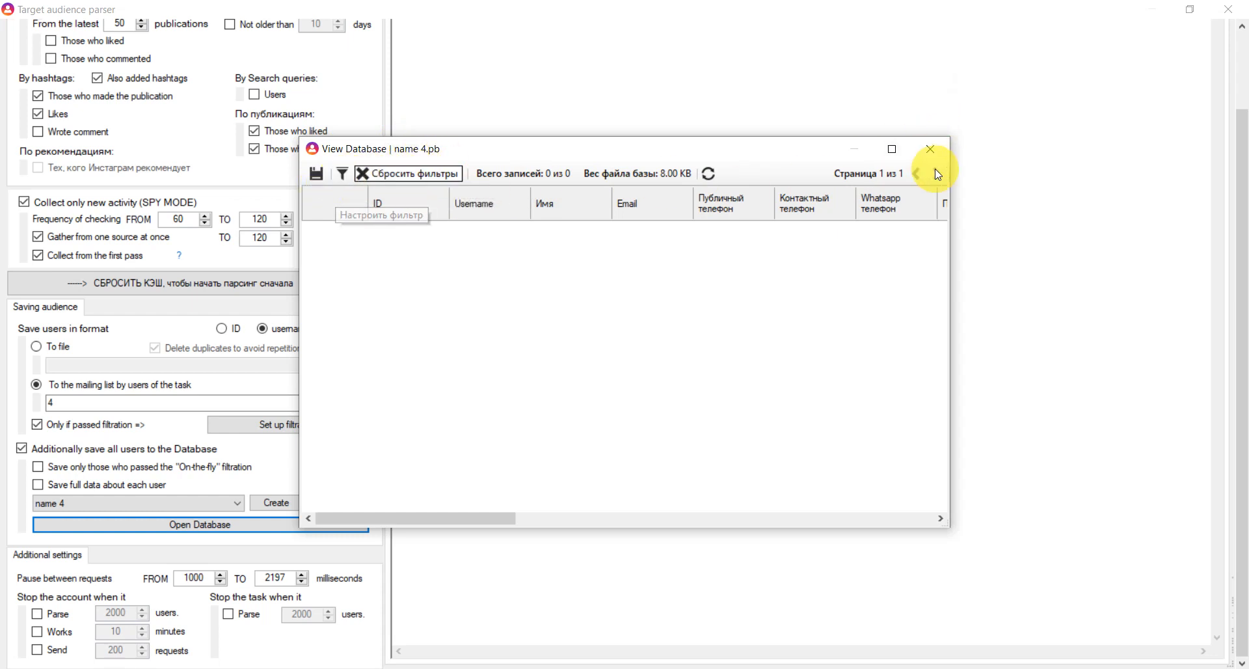
pyautogui.click(931, 148)
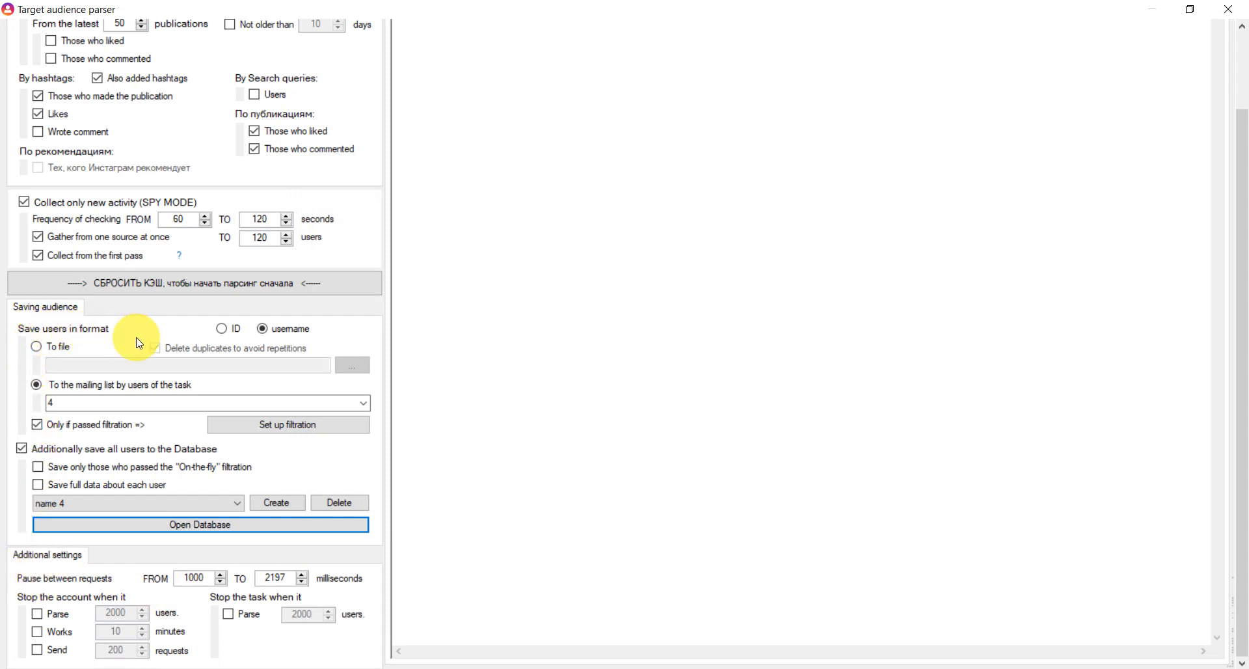
# Step: Set the upper limit of the pause between requests to 2000 milliseconds
pyautogui.click(52, 399)
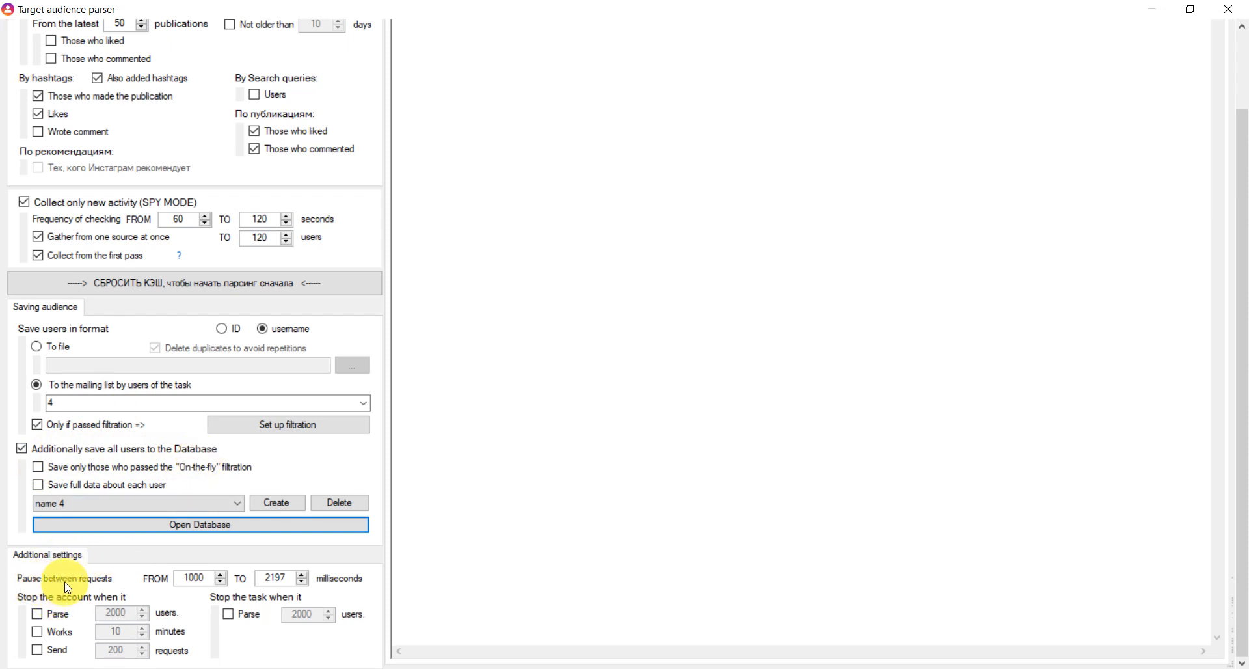
pyautogui.click(195, 578)
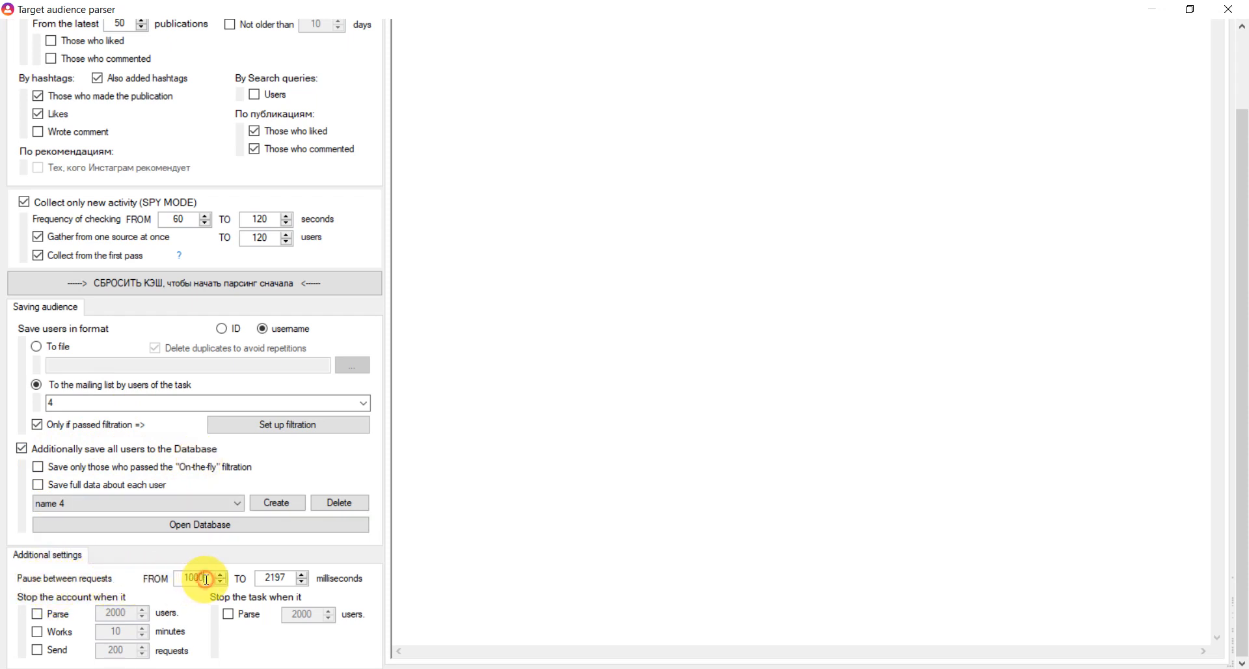
pyautogui.click(285, 579)
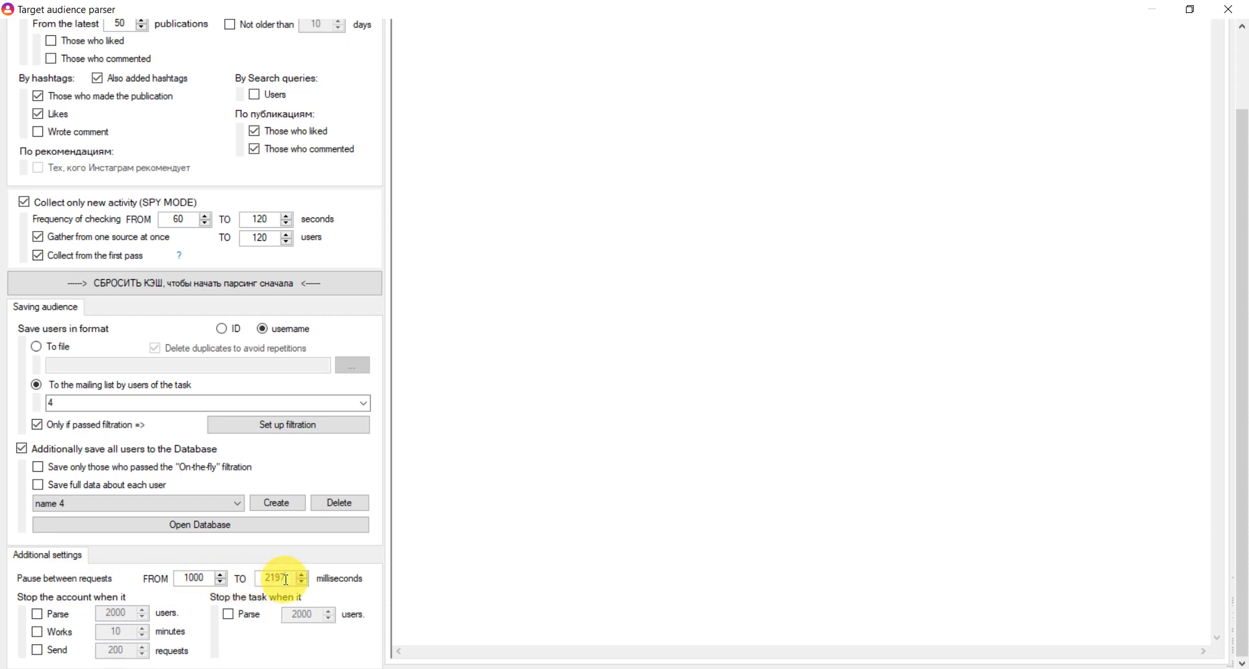
pyautogui.press('BackSpace')
pyautogui.press('BackSpace')
pyautogui.press('BackSpace')
pyautogui.write('00')
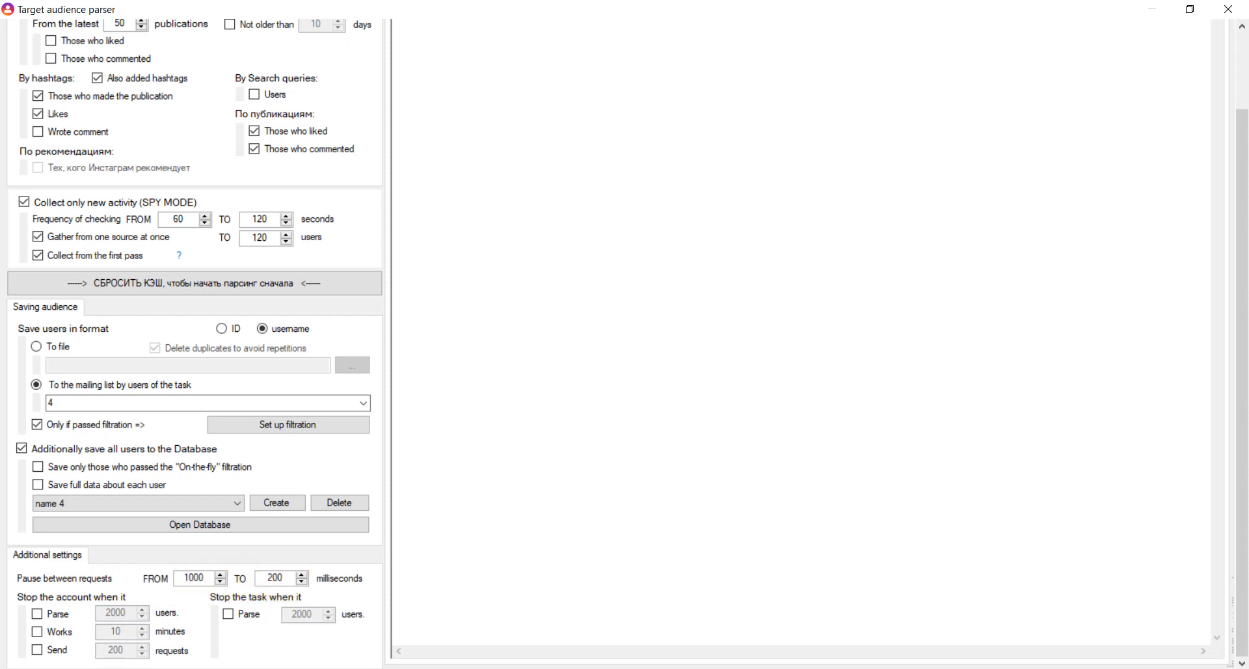
pyautogui.write('0')
# Step: Enable all three account stop conditions: number of parsed users, 10 minutes of work, and 200 sent requests
pyautogui.click(53, 614)
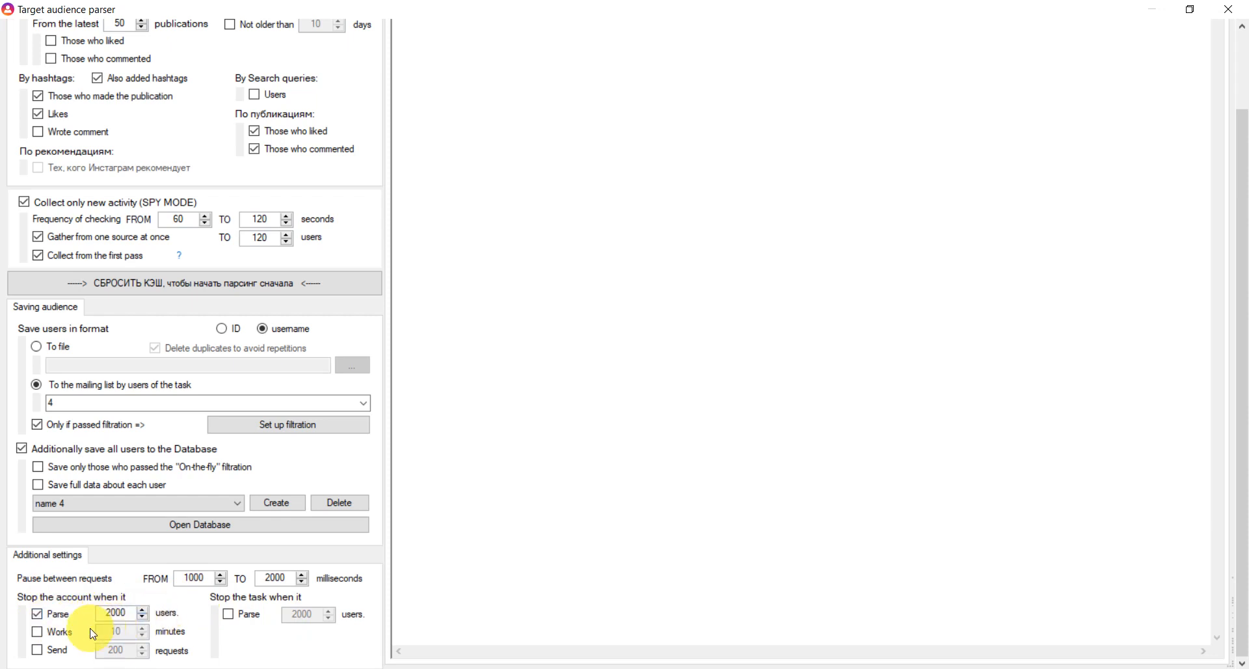
pyautogui.click(57, 632)
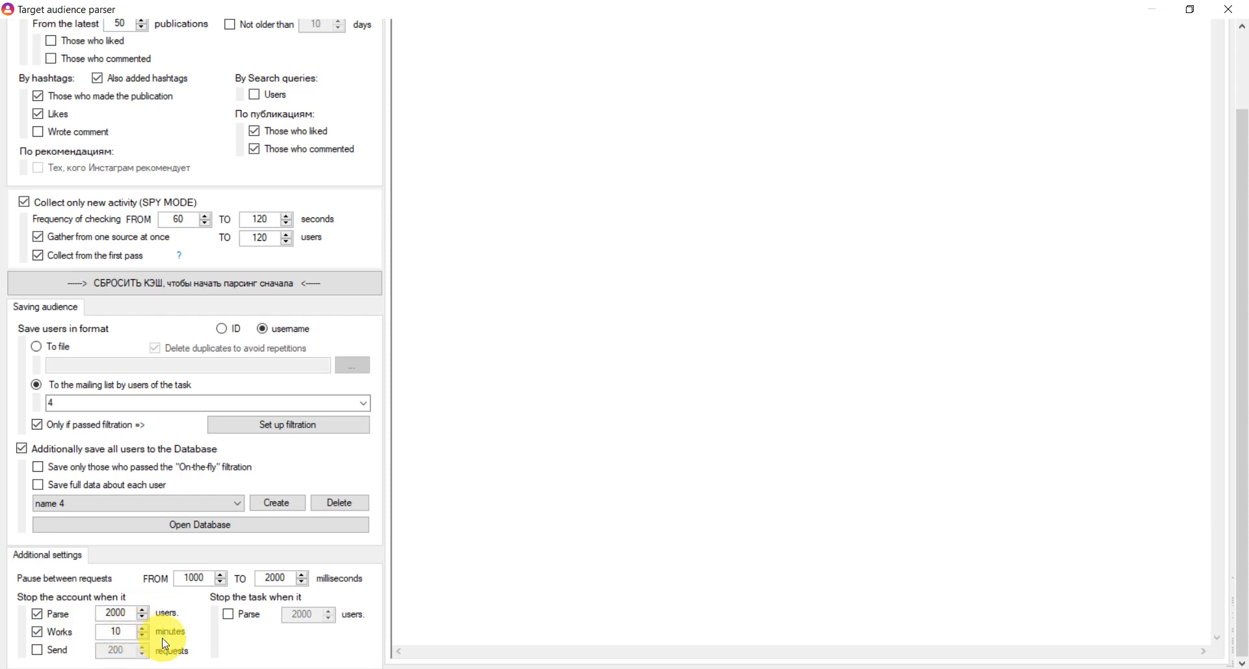
pyautogui.click(51, 650)
pyautogui.click(124, 632)
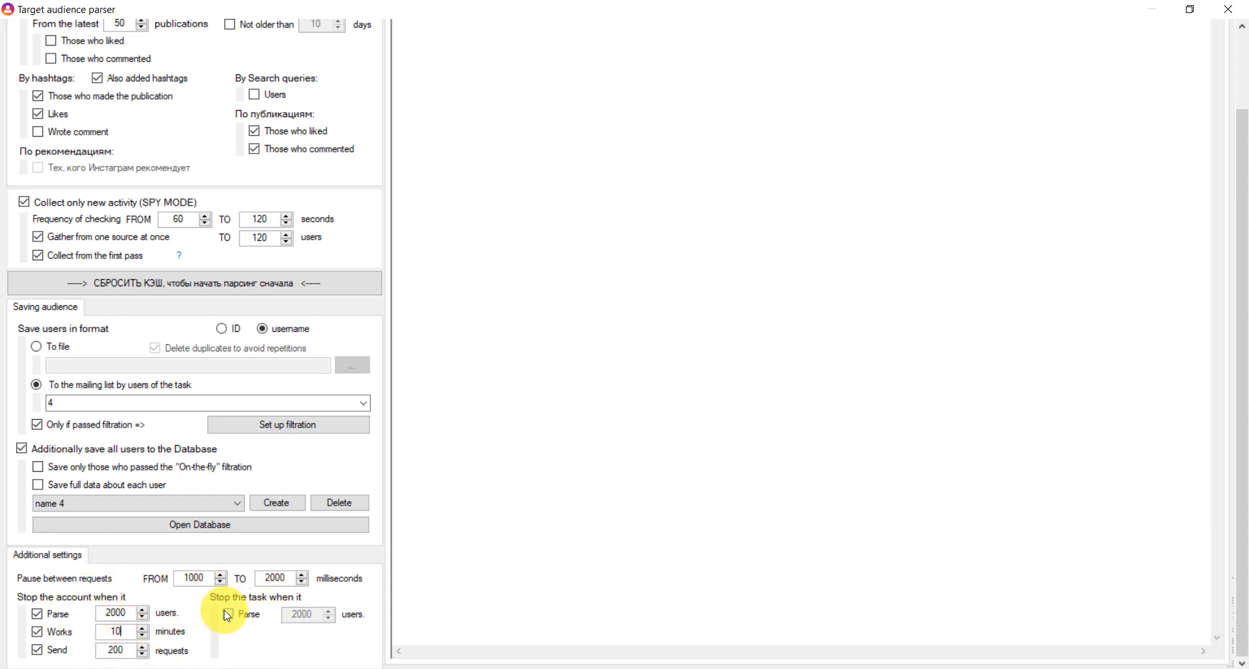
# Step: Stop the task at 1000 parsed users and set the account's stop limit to 100 parsed users
pyautogui.click(245, 609)
pyautogui.click(314, 618)
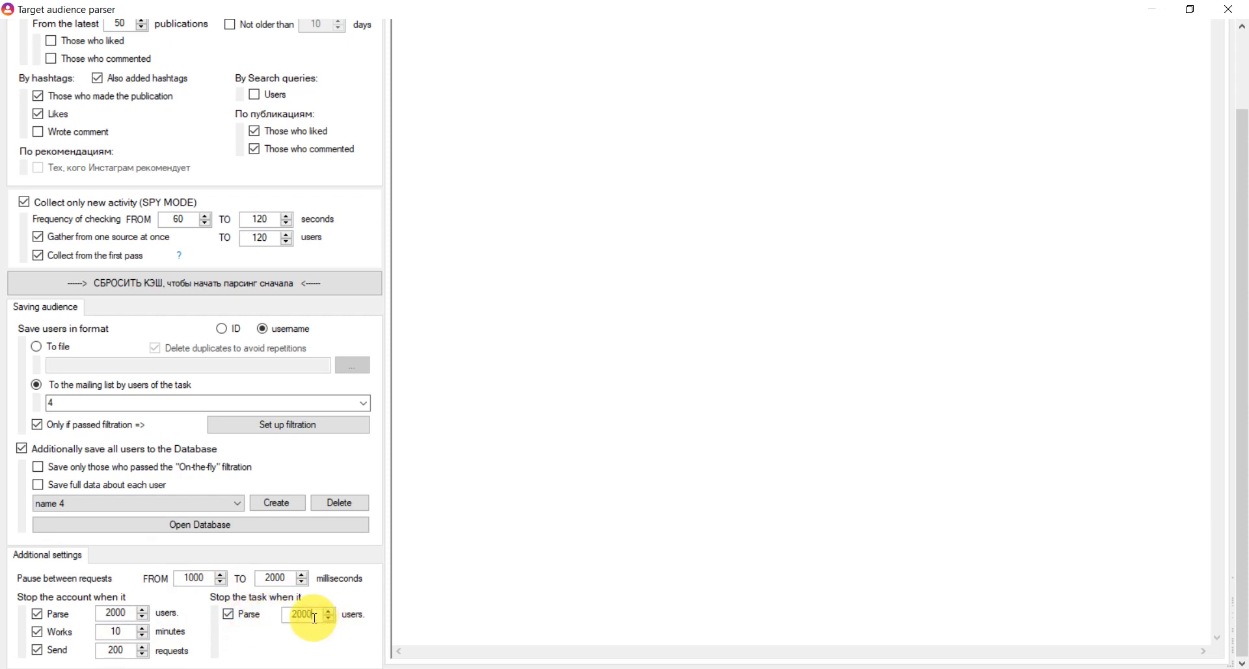
pyautogui.write('1')
pyautogui.doubleClick(117, 612)
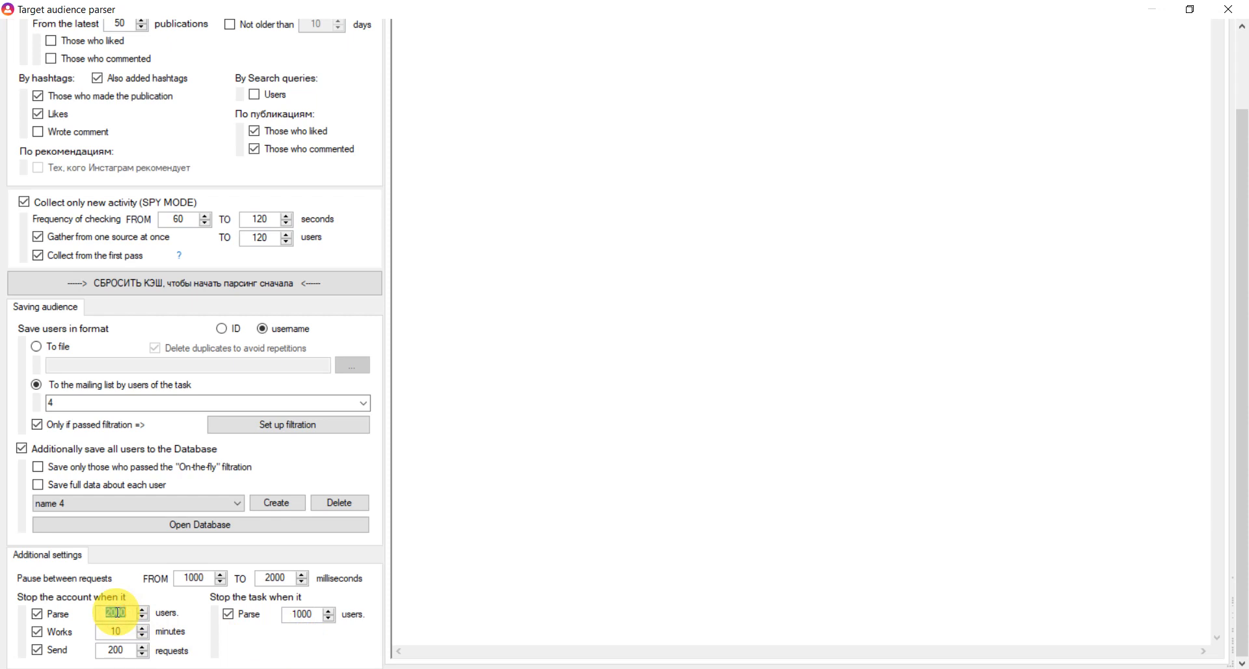
pyautogui.write('1')
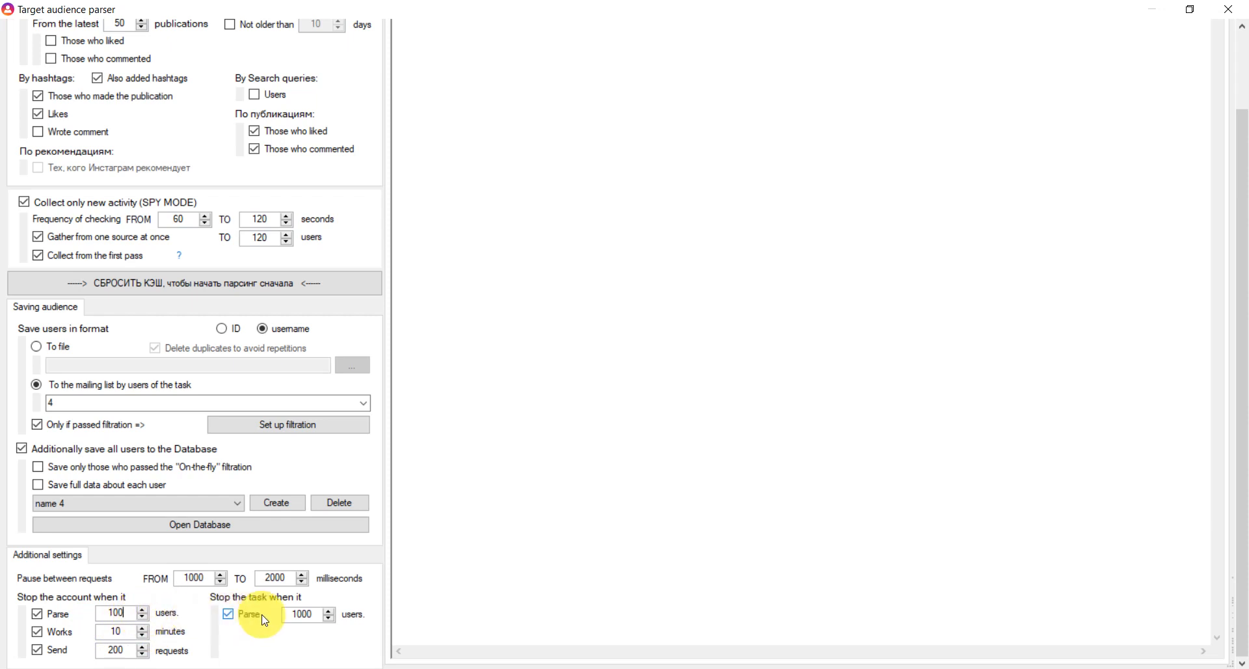
# Step: Raise the maximum users gathered from one source at once to 227 and close the Target audience parser settings
pyautogui.scroll(5, 287, 278)
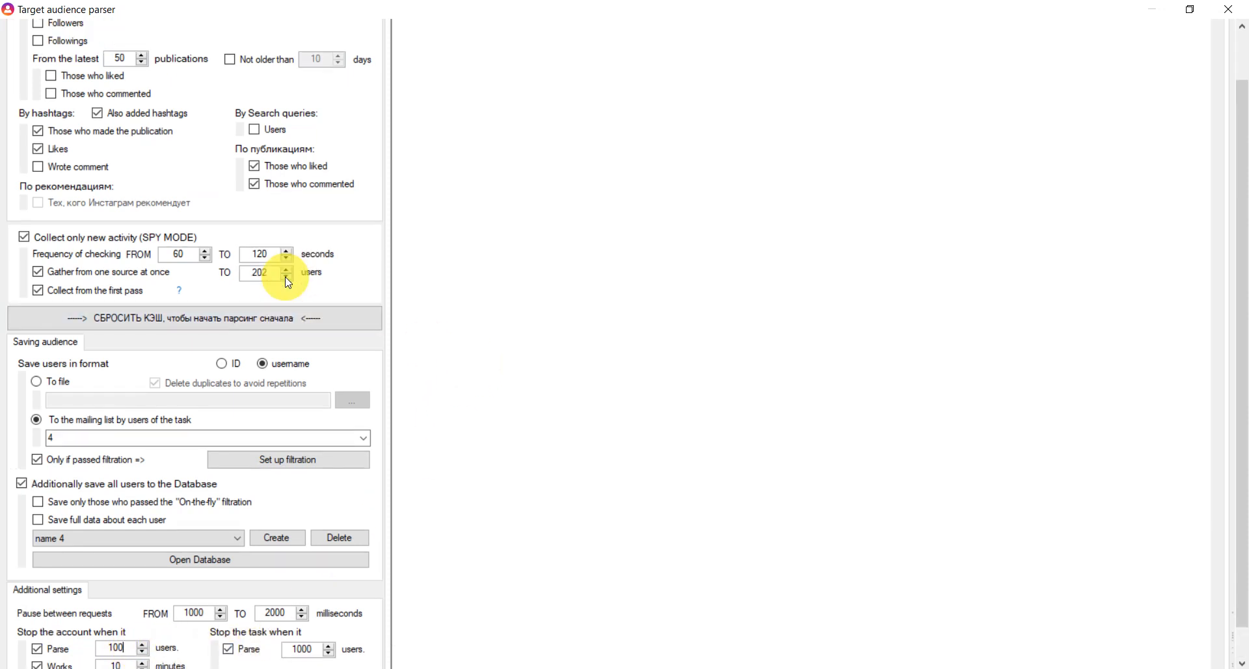
pyautogui.scroll(3, 221, 200)
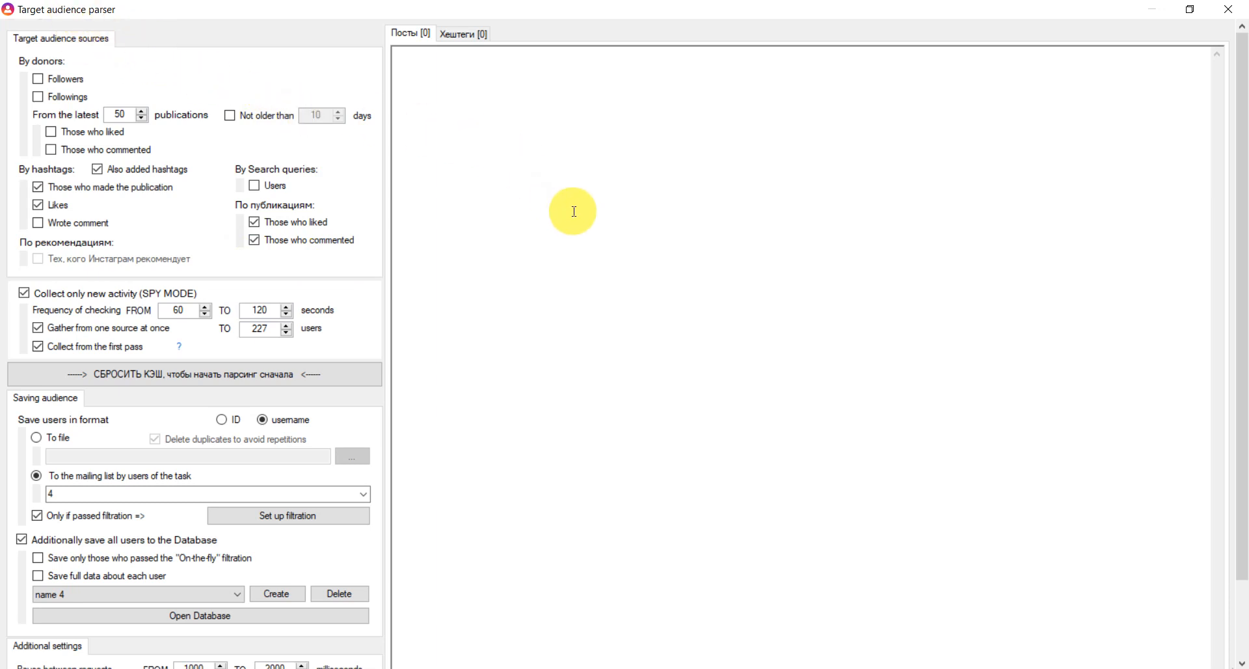
pyautogui.click(1231, 8)
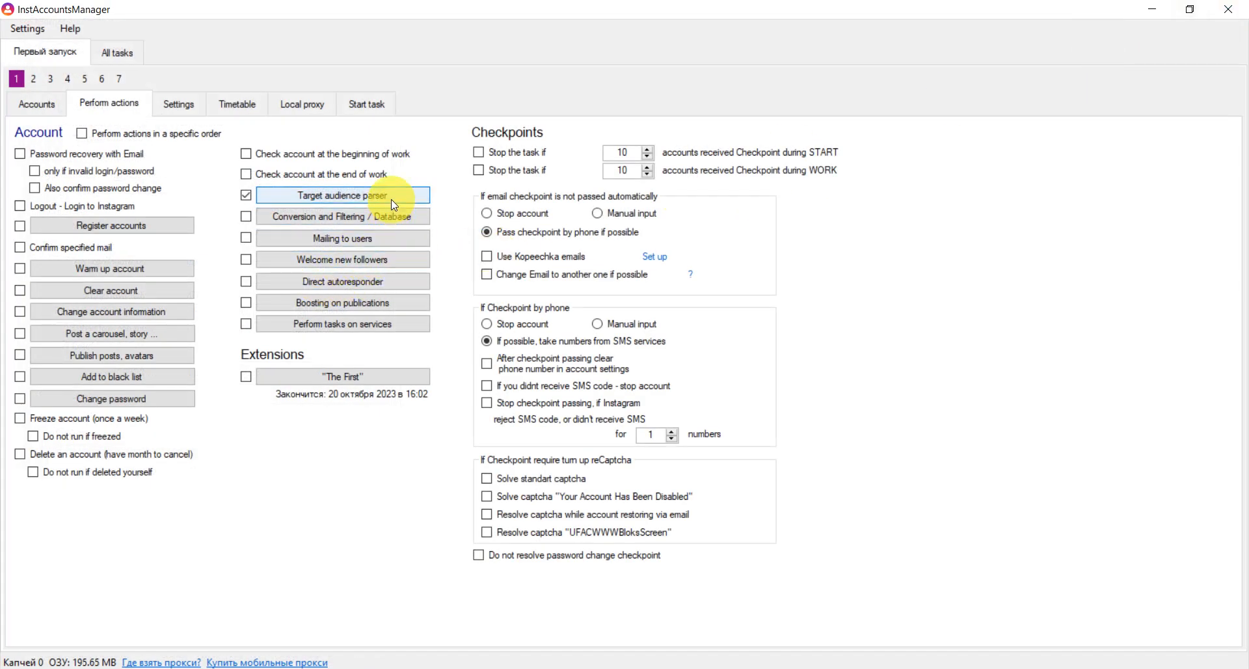